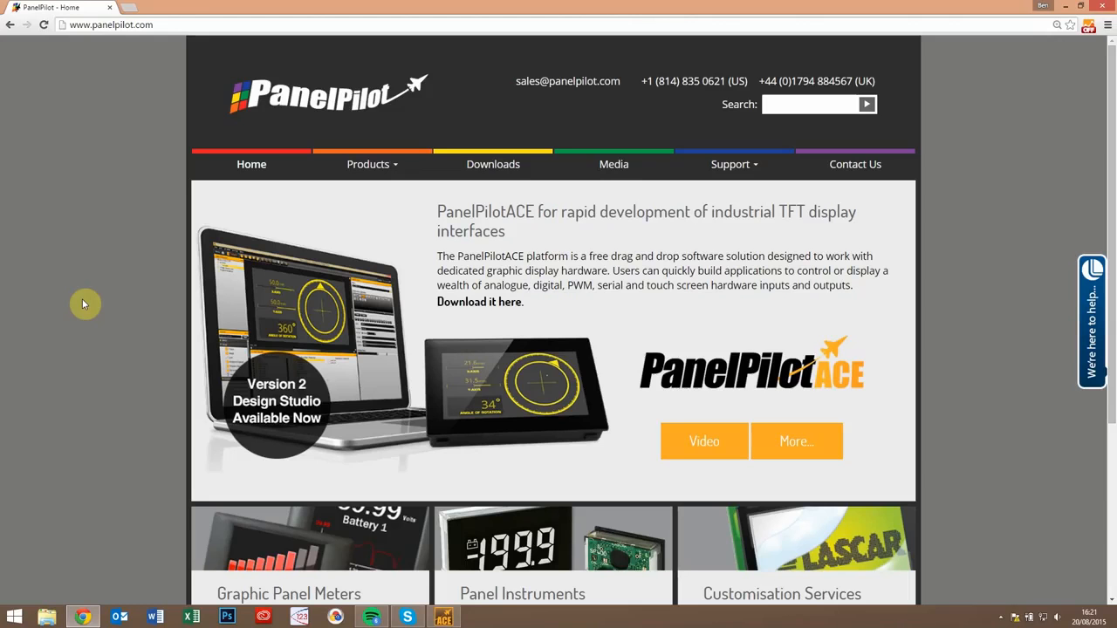
Review the PanelPilotACE Design Studio V2 entry on the website's Downloads page, then switch to the Design Studio application.
{"action": "left_click", "coordinate": [494, 166]}
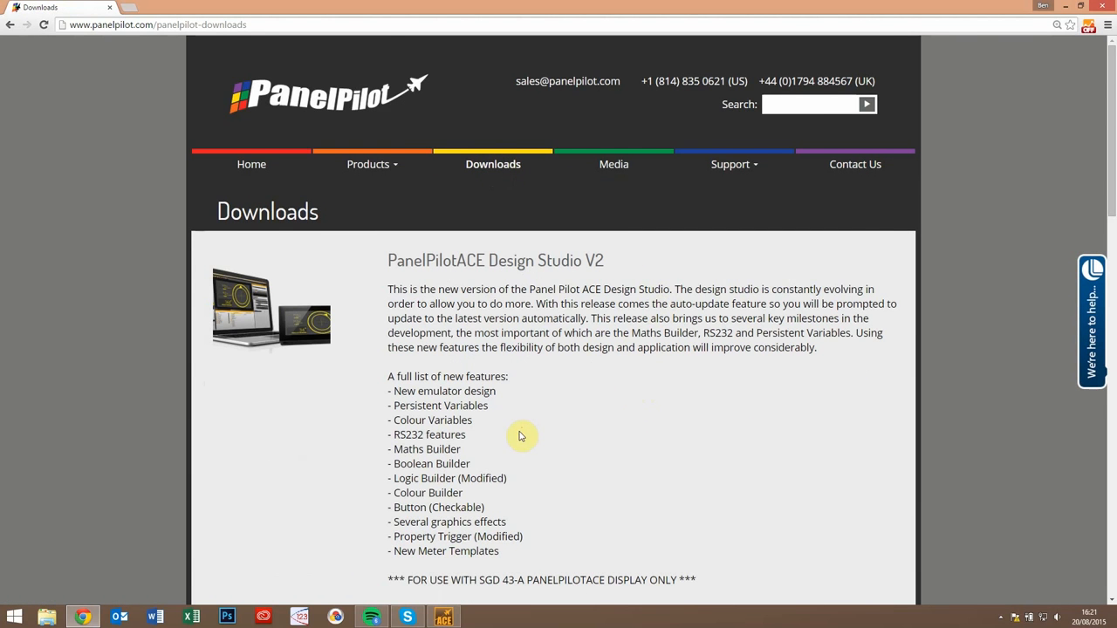
{"action": "scroll", "coordinate": [523, 419], "scroll_direction": "down", "scroll_amount": 3}
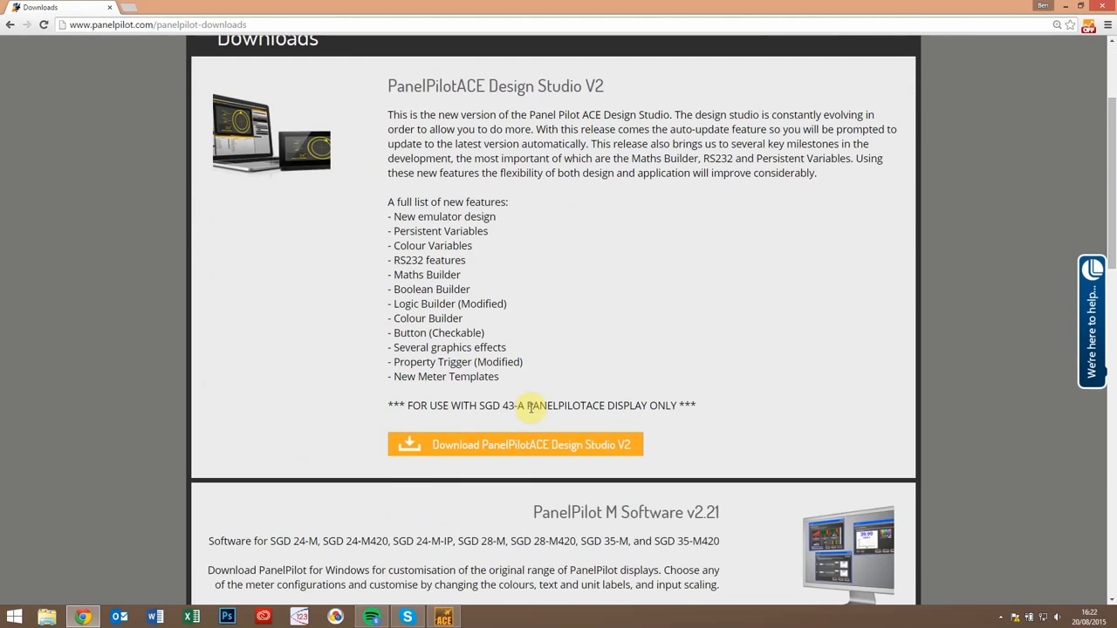
{"action": "scroll", "coordinate": [528, 409], "scroll_direction": "up", "scroll_amount": 3}
{"action": "scroll", "coordinate": [529, 407], "scroll_direction": "down", "scroll_amount": 2}
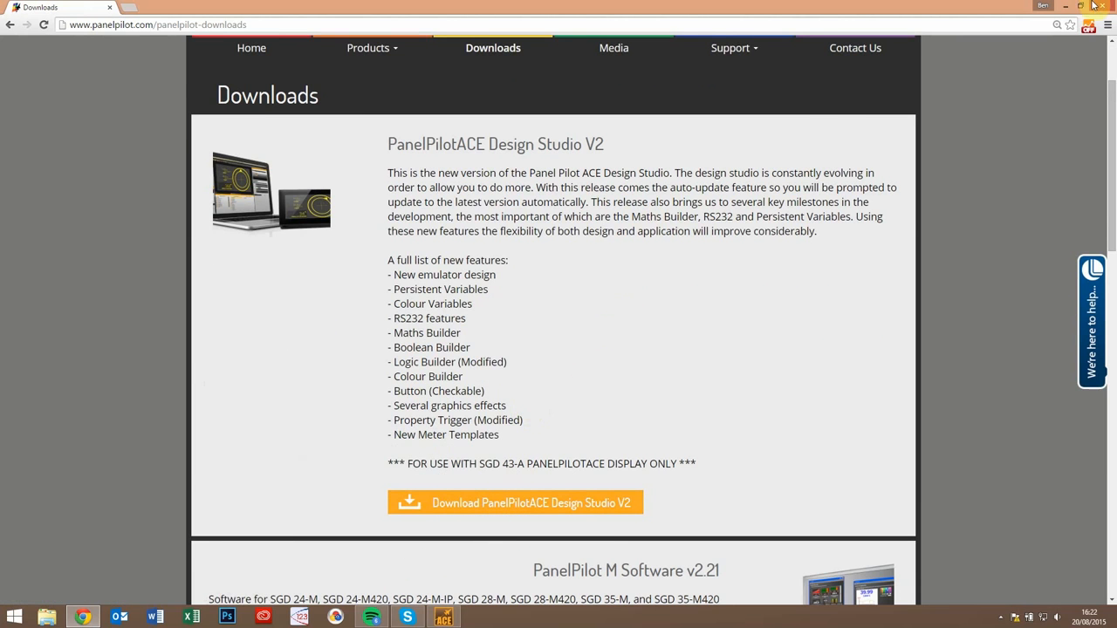
{"action": "left_click", "coordinate": [1066, 6]}
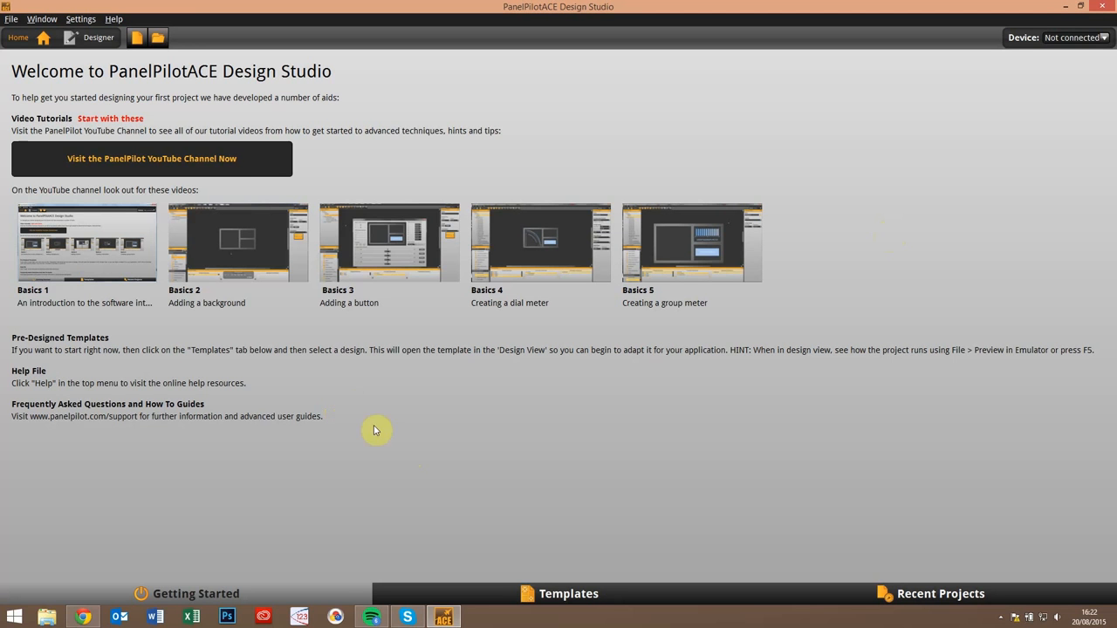
Open the Power Meter system template as a project in the designer.
{"action": "left_click", "coordinate": [550, 584]}
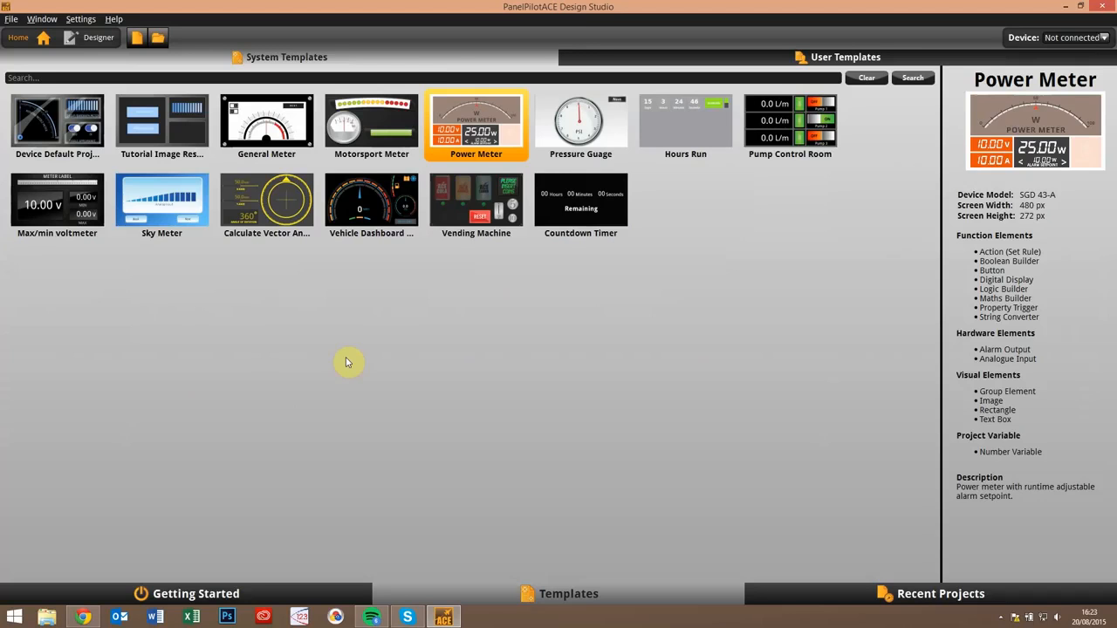
{"action": "double_click", "coordinate": [474, 119]}
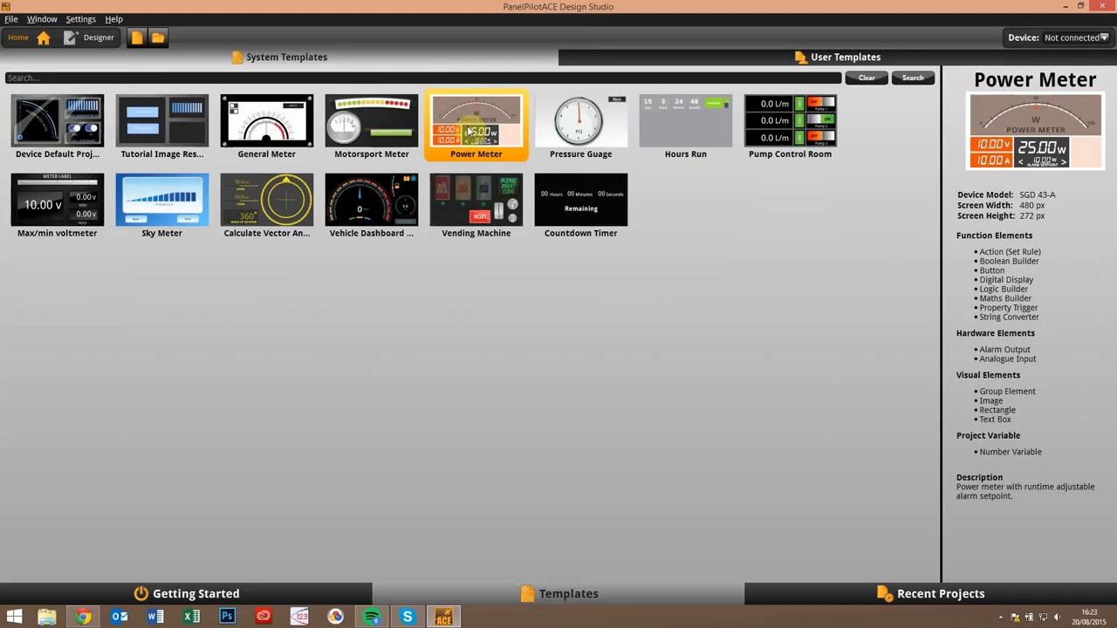
{"action": "left_click", "coordinate": [643, 330]}
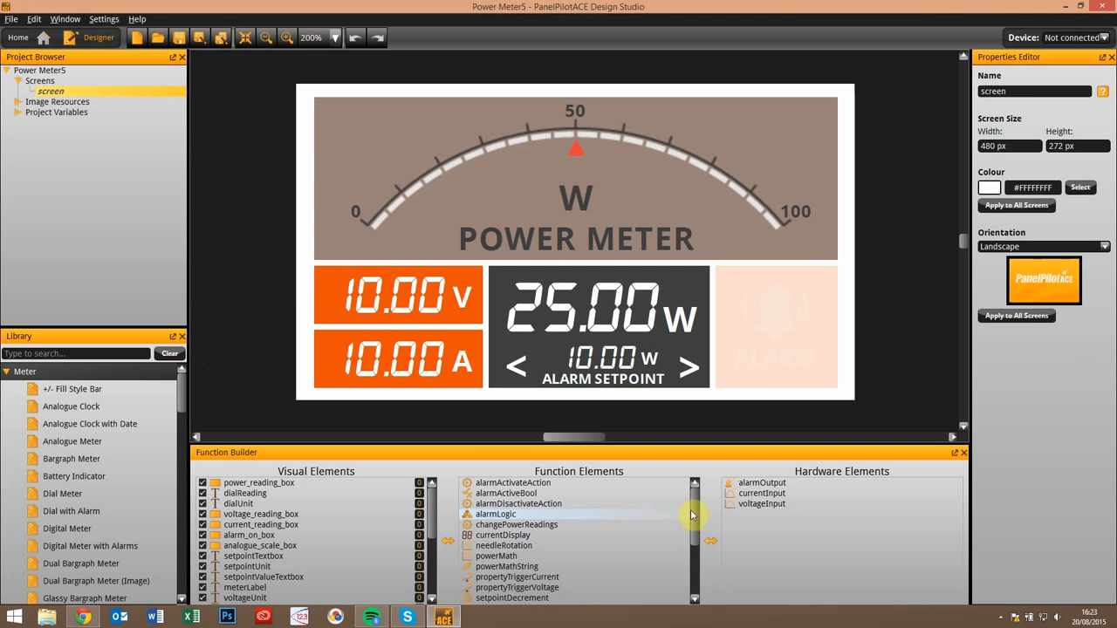
Look through the project's function elements and show the needleRotation properties.
{"action": "left_click_drag", "start_coordinate": [693, 516], "coordinate": [688, 558]}
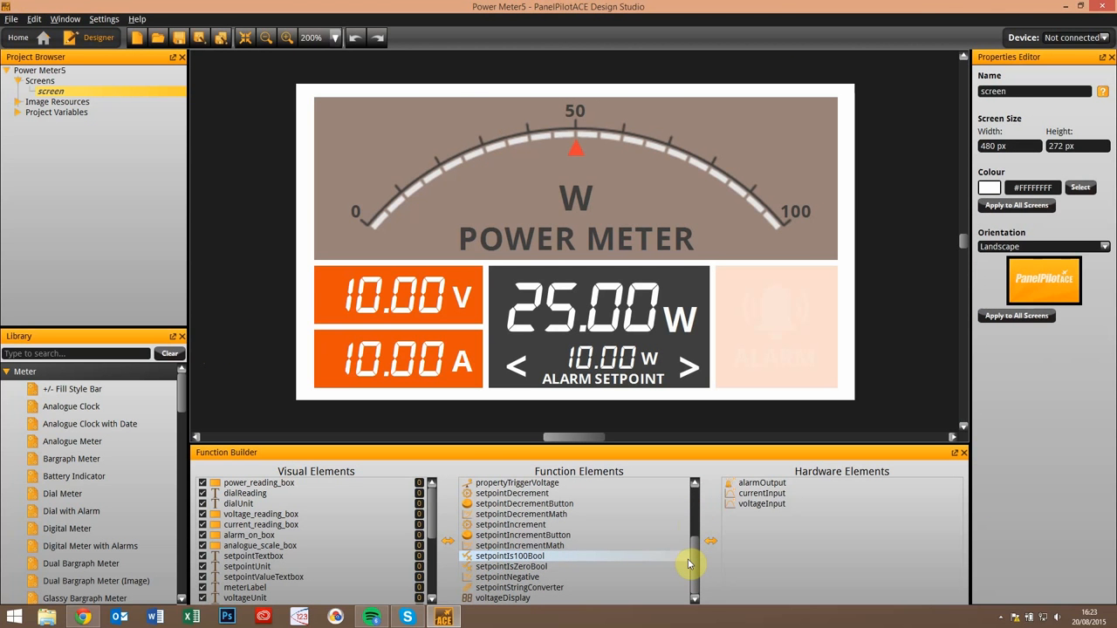
{"action": "left_click_drag", "start_coordinate": [688, 565], "coordinate": [698, 526]}
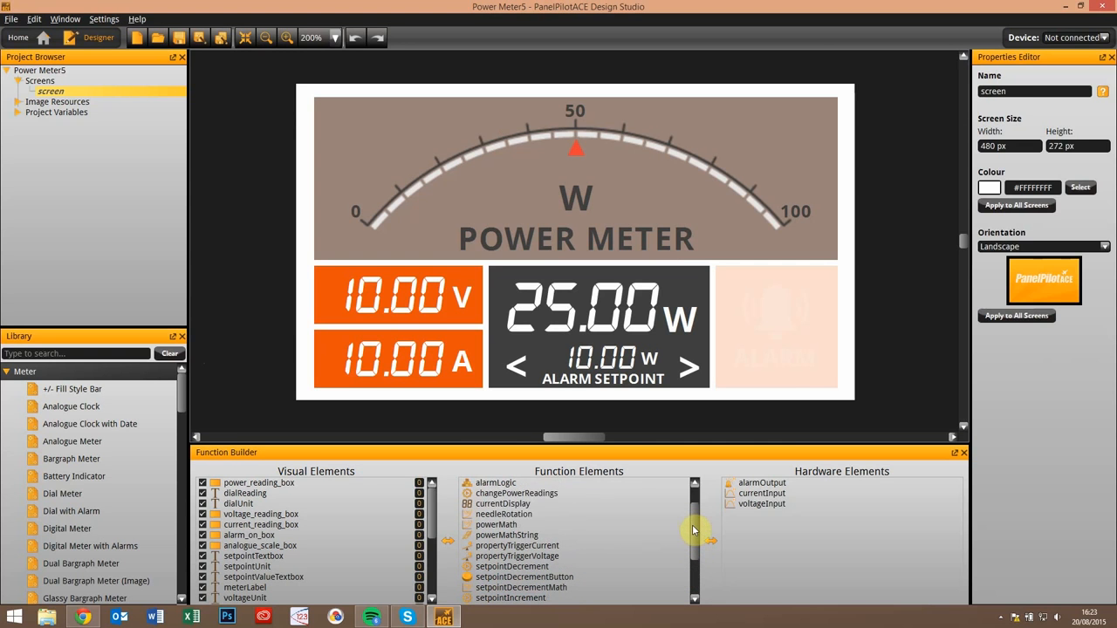
{"action": "left_click", "coordinate": [515, 518]}
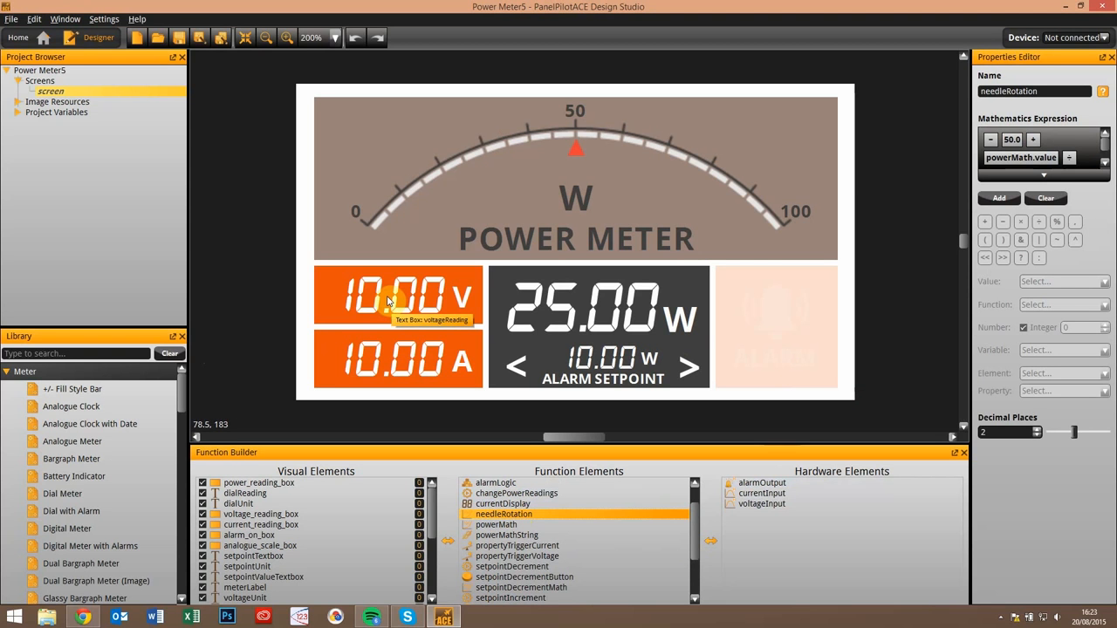
Examine powerMath's full expression, including the element and property choices behind its voltageDisplay.scaledValue term.
{"action": "left_click", "coordinate": [514, 525]}
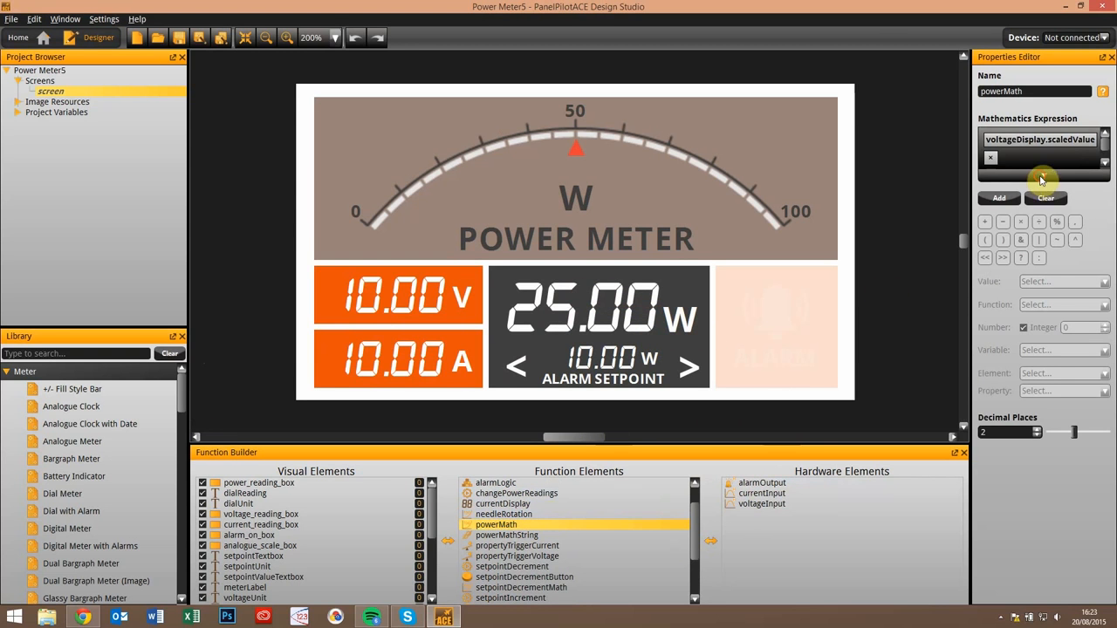
{"action": "left_click_drag", "start_coordinate": [1041, 177], "coordinate": [1042, 215]}
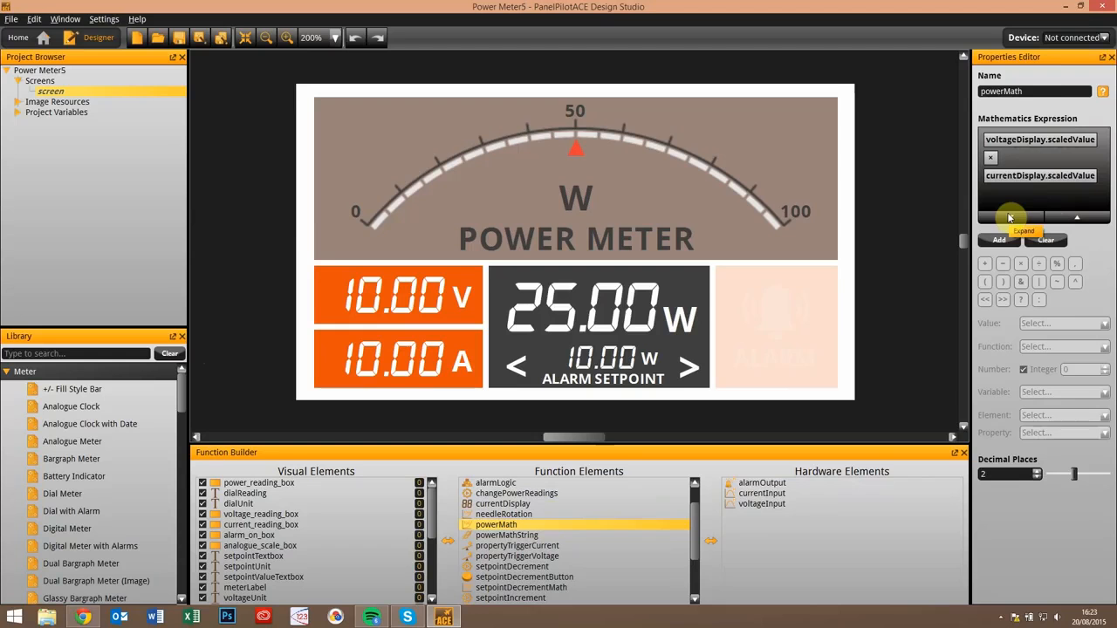
{"action": "left_click", "coordinate": [1033, 138]}
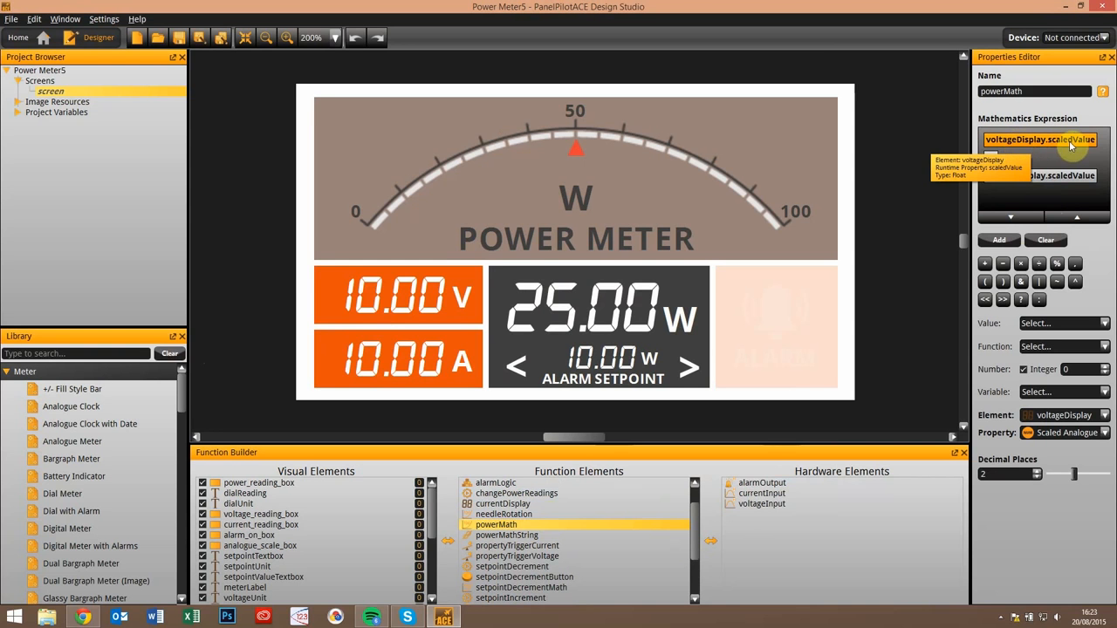
{"action": "left_click", "coordinate": [1105, 416]}
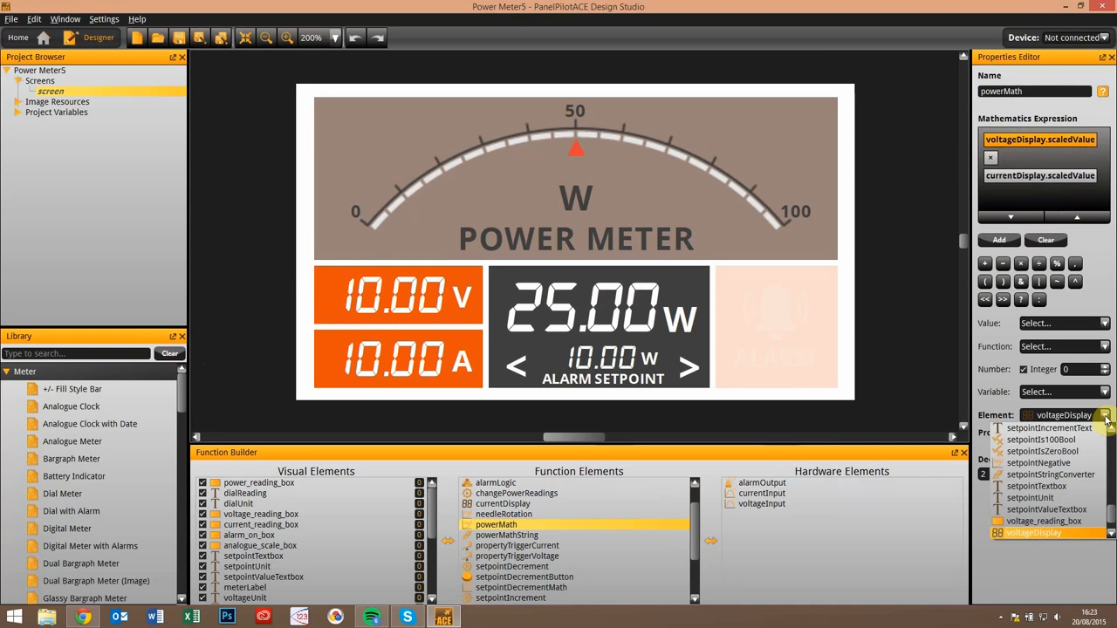
{"action": "left_click", "coordinate": [1105, 416]}
{"action": "left_click", "coordinate": [1105, 416]}
{"action": "left_click", "coordinate": [1105, 416]}
{"action": "left_click", "coordinate": [1105, 433]}
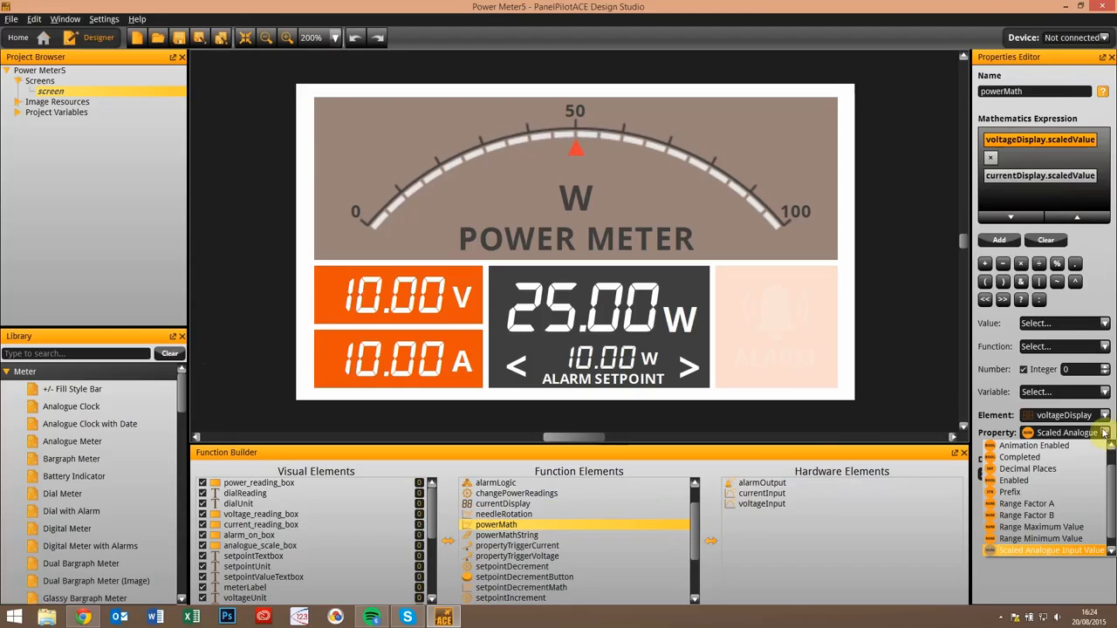
{"action": "left_click", "coordinate": [1105, 433]}
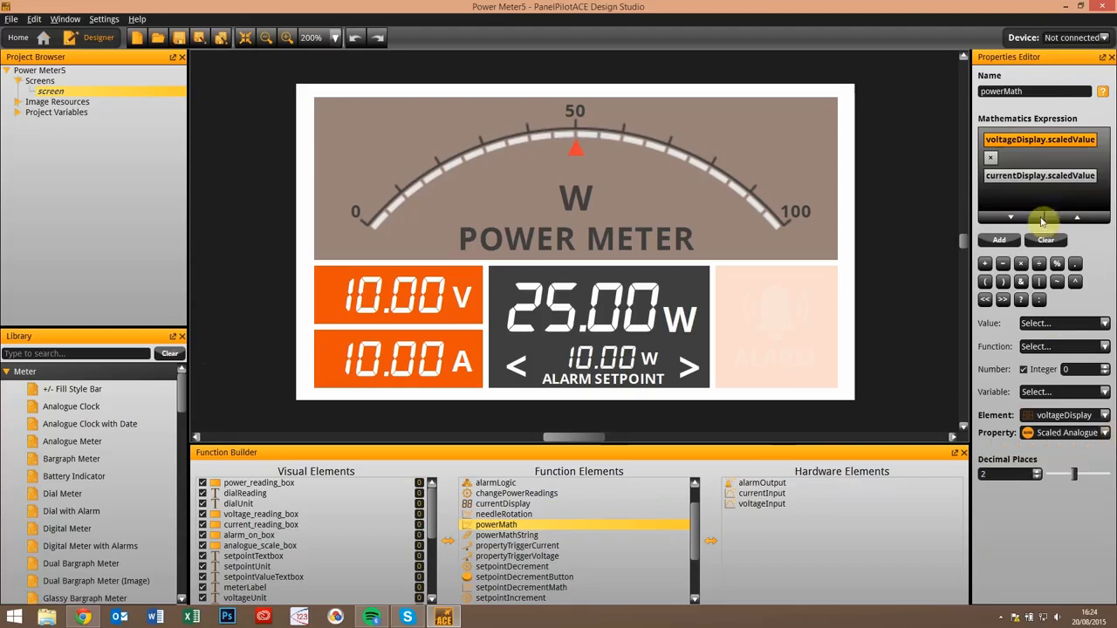
Review the operator and preset value choices for powerMath's multiplication term, keep multiplication, and inspect the currentDisplay.scaledValue term.
{"action": "left_click", "coordinate": [991, 159]}
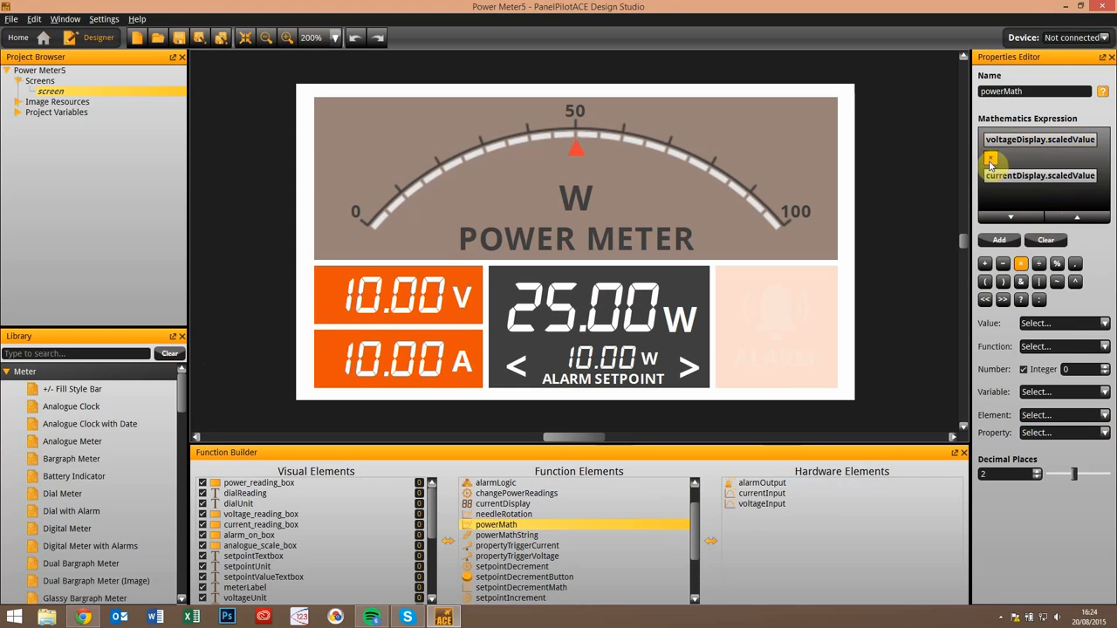
{"action": "left_click", "coordinate": [1105, 324]}
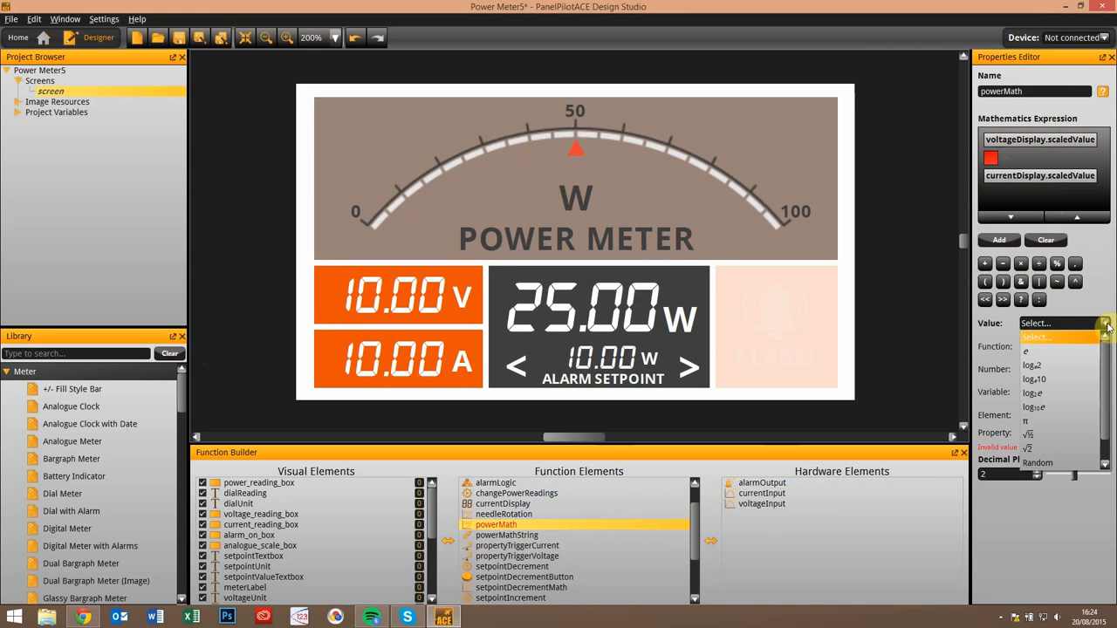
{"action": "left_click_drag", "start_coordinate": [1105, 357], "coordinate": [1107, 318]}
{"action": "left_click", "coordinate": [1106, 296]}
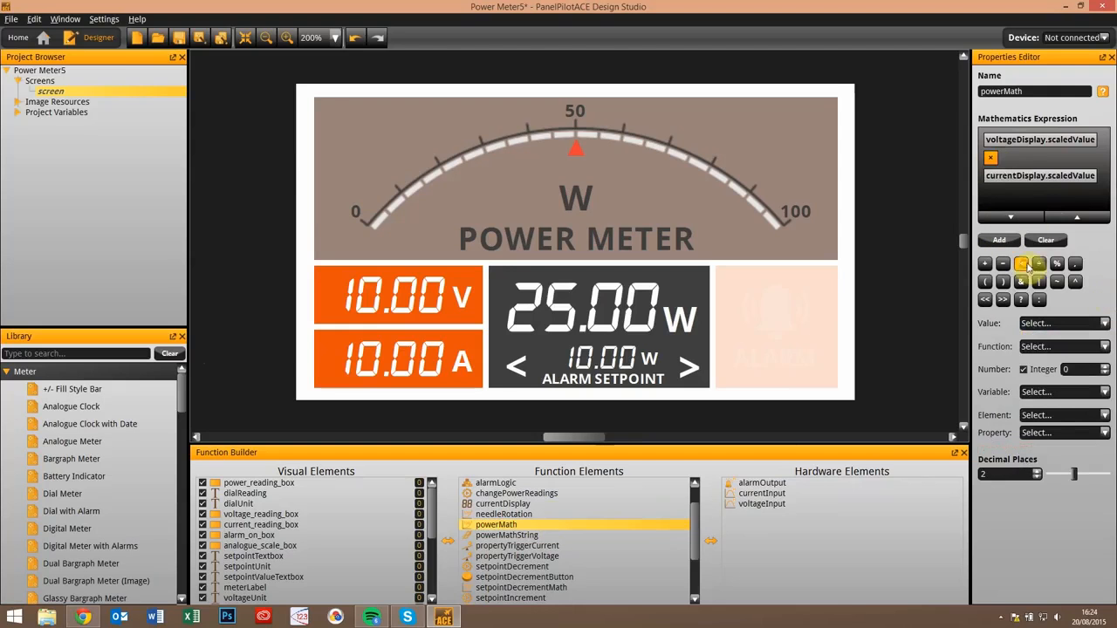
{"action": "left_click", "coordinate": [1009, 177]}
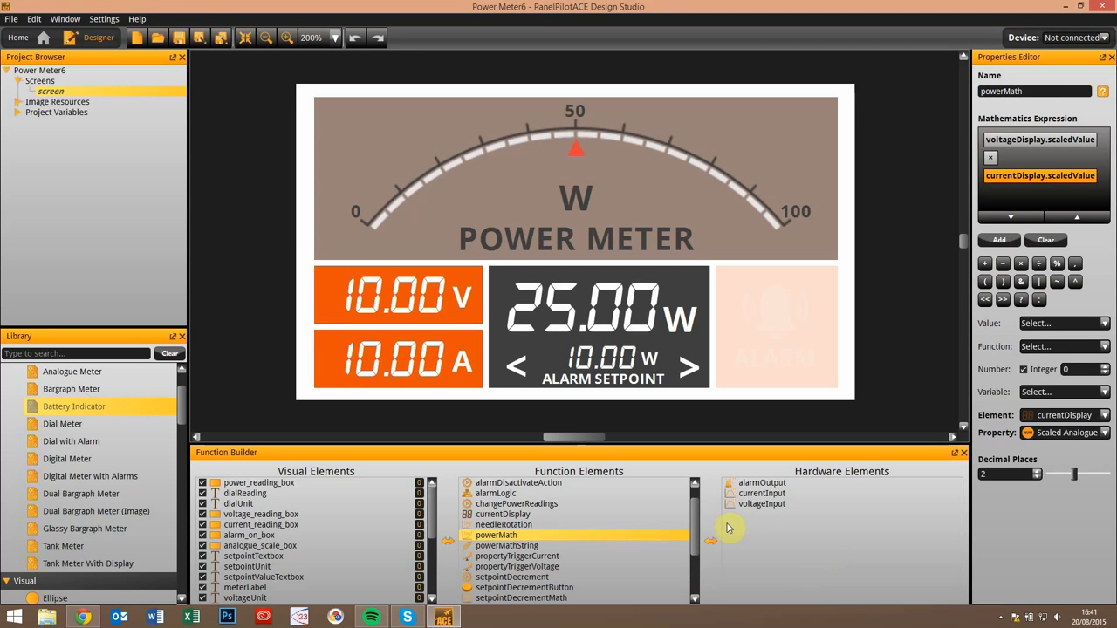
Set propertyTriggerVoltage to monitor the Pressed property of setpointIncrementButton.
{"action": "left_click_drag", "start_coordinate": [702, 514], "coordinate": [693, 551]}
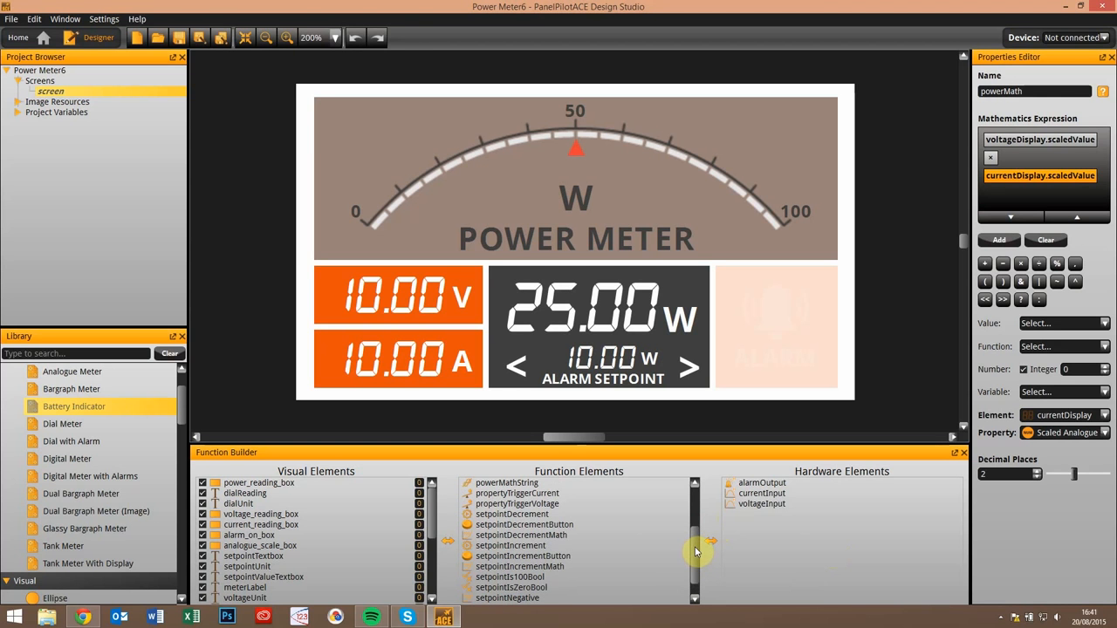
{"action": "left_click_drag", "start_coordinate": [695, 552], "coordinate": [696, 515]}
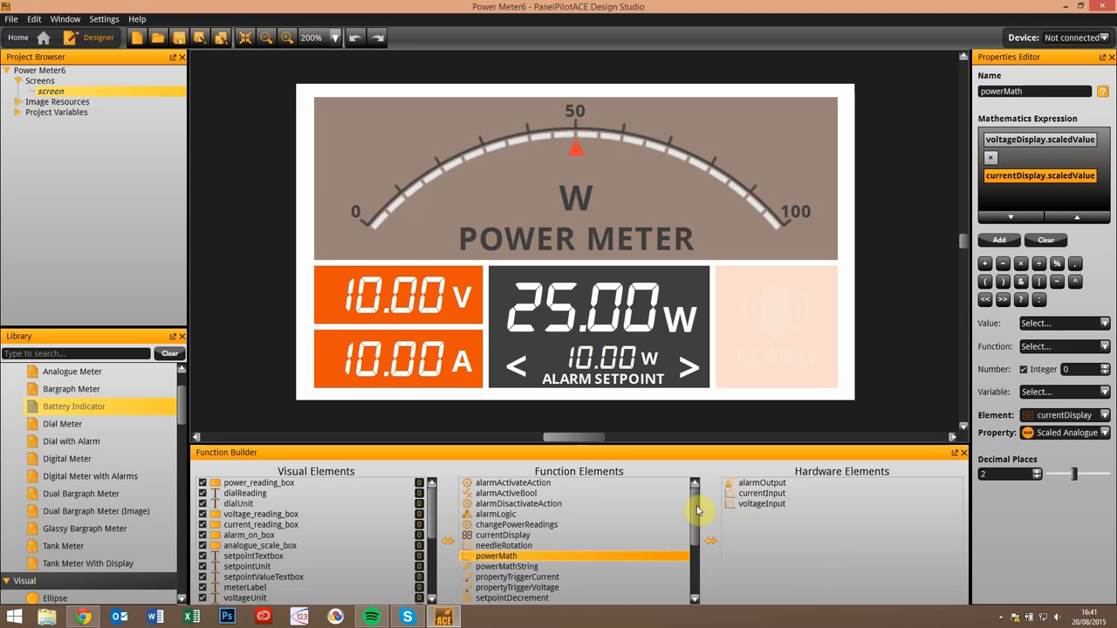
{"action": "scroll", "coordinate": [698, 536], "scroll_direction": "down", "scroll_amount": 2}
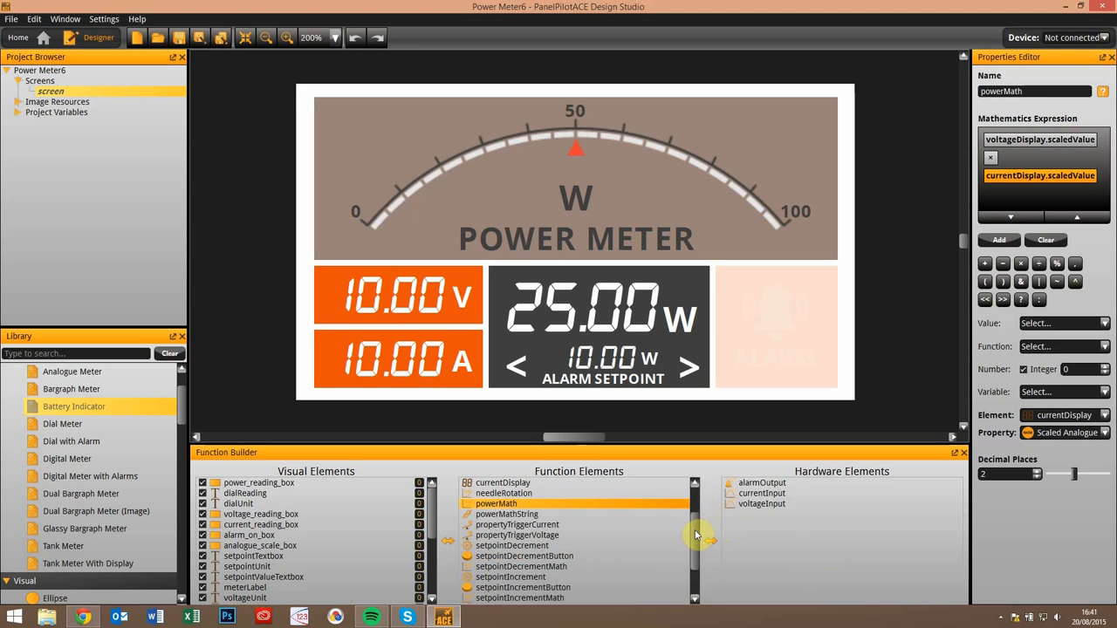
{"action": "left_click", "coordinate": [521, 535]}
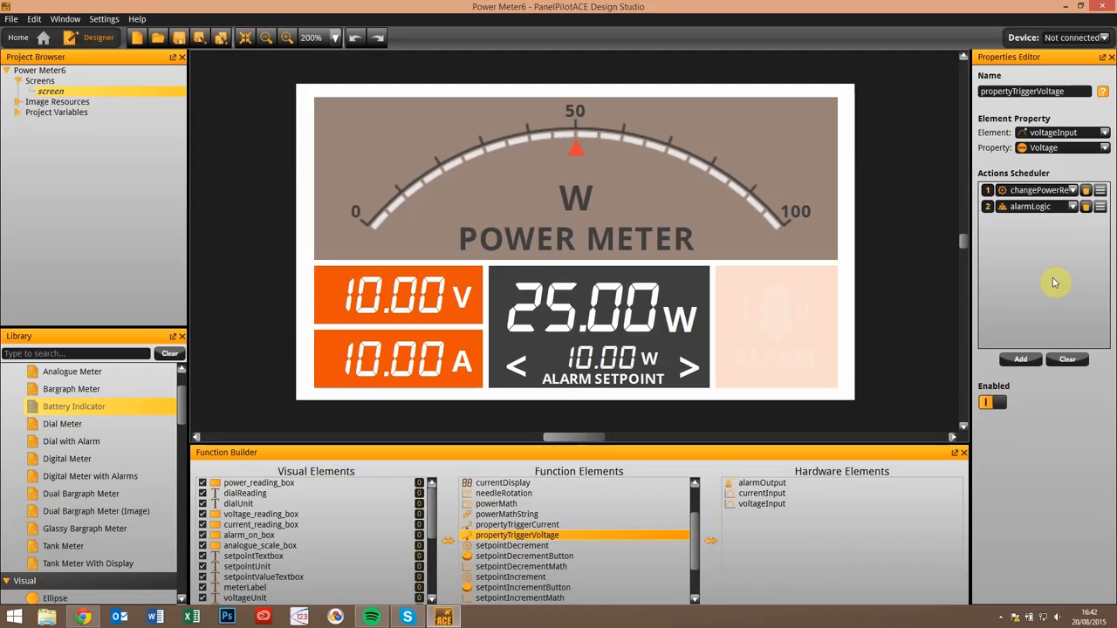
{"action": "left_click", "coordinate": [1104, 133]}
{"action": "left_click_drag", "start_coordinate": [1105, 229], "coordinate": [1105, 224]}
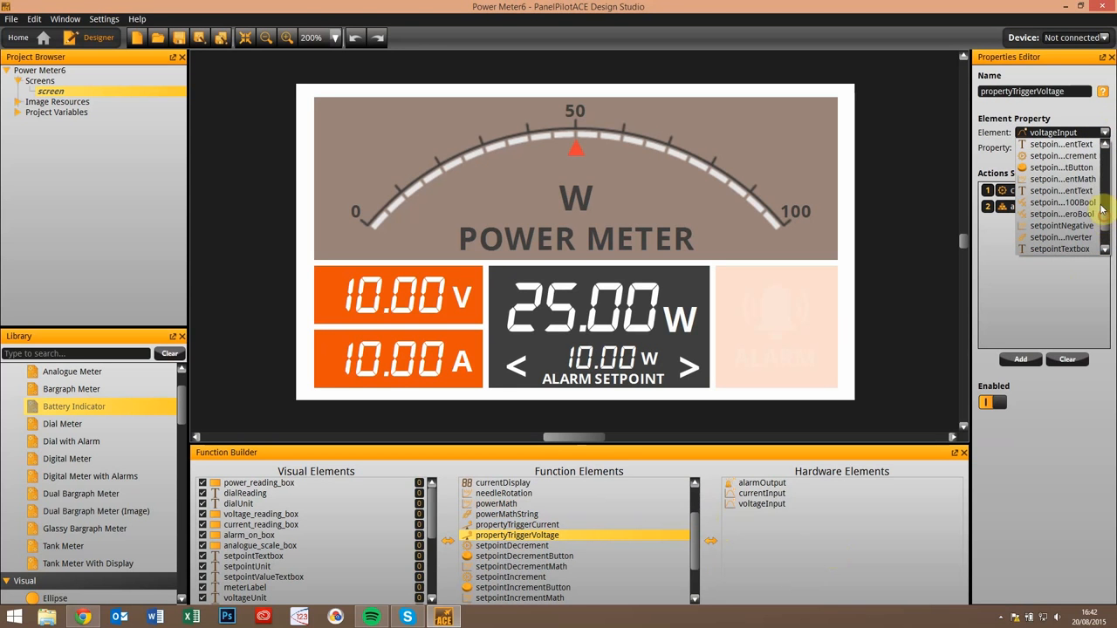
{"action": "left_click", "coordinate": [1086, 168]}
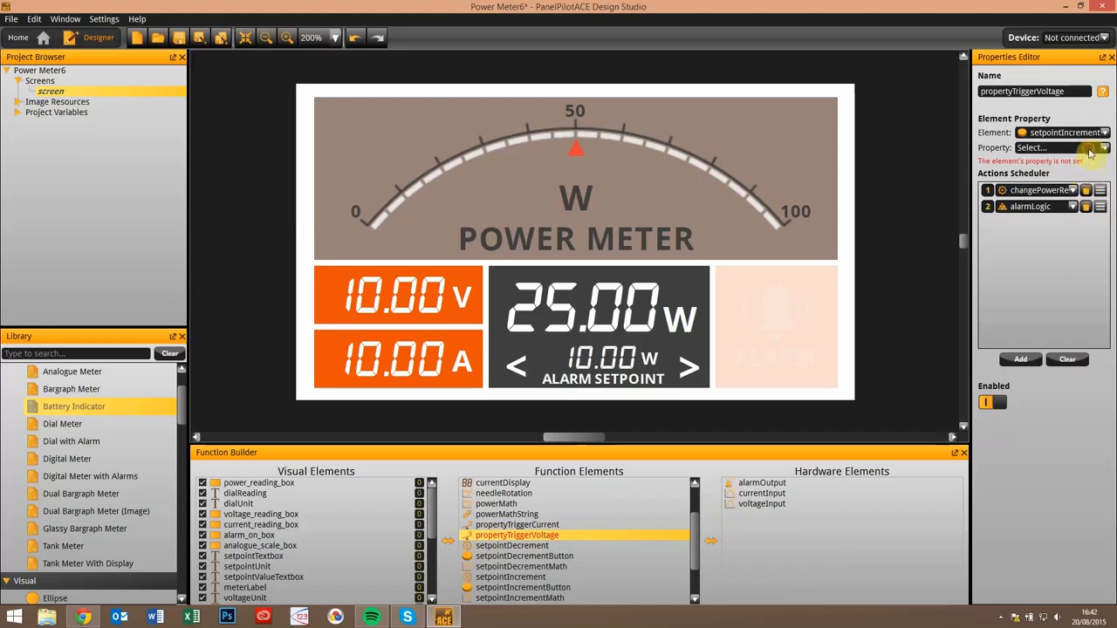
{"action": "left_click", "coordinate": [1090, 149]}
{"action": "left_click", "coordinate": [1045, 228]}
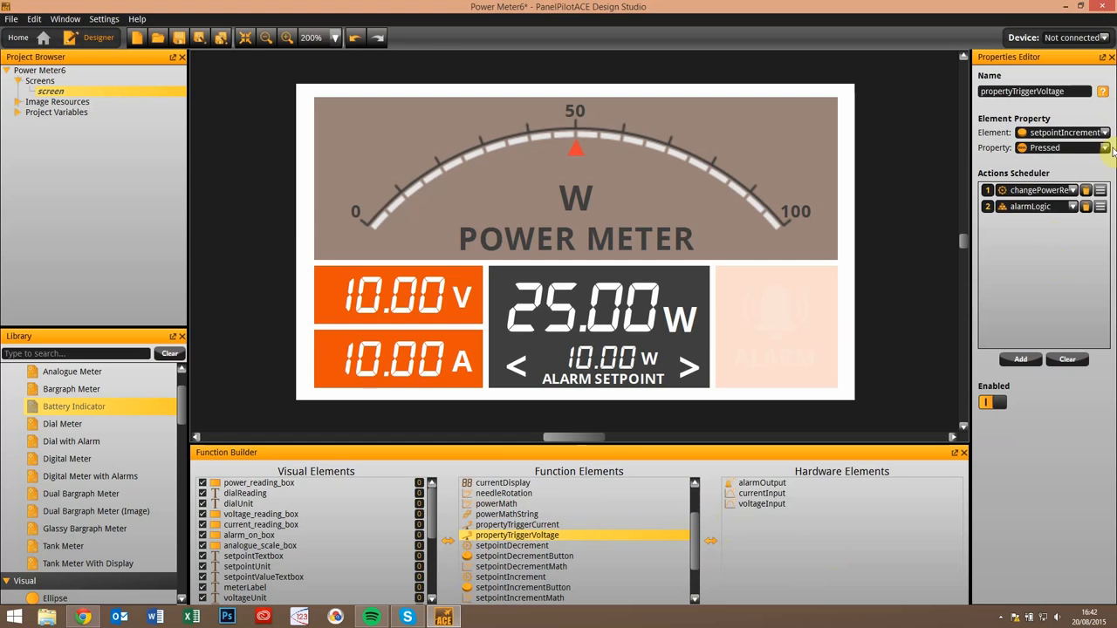
{"action": "left_click", "coordinate": [1089, 135]}
{"action": "left_click", "coordinate": [1089, 135]}
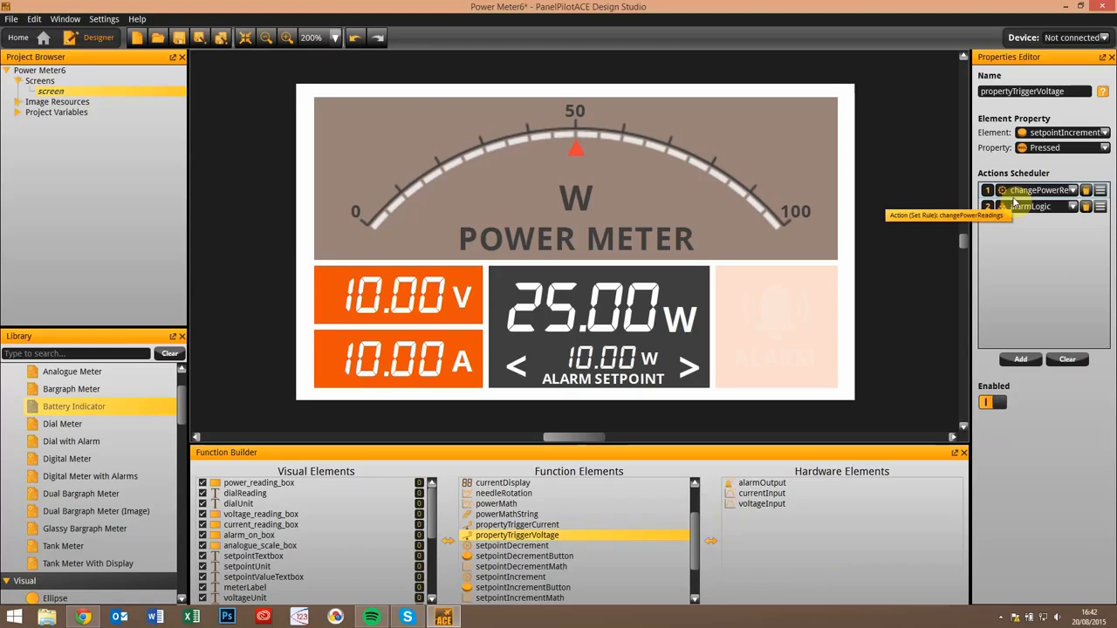
Add an empty third action to propertyTriggerVoltage's Actions Scheduler and delete it again.
{"action": "right_click", "coordinate": [1041, 230]}
{"action": "left_click", "coordinate": [1018, 282]}
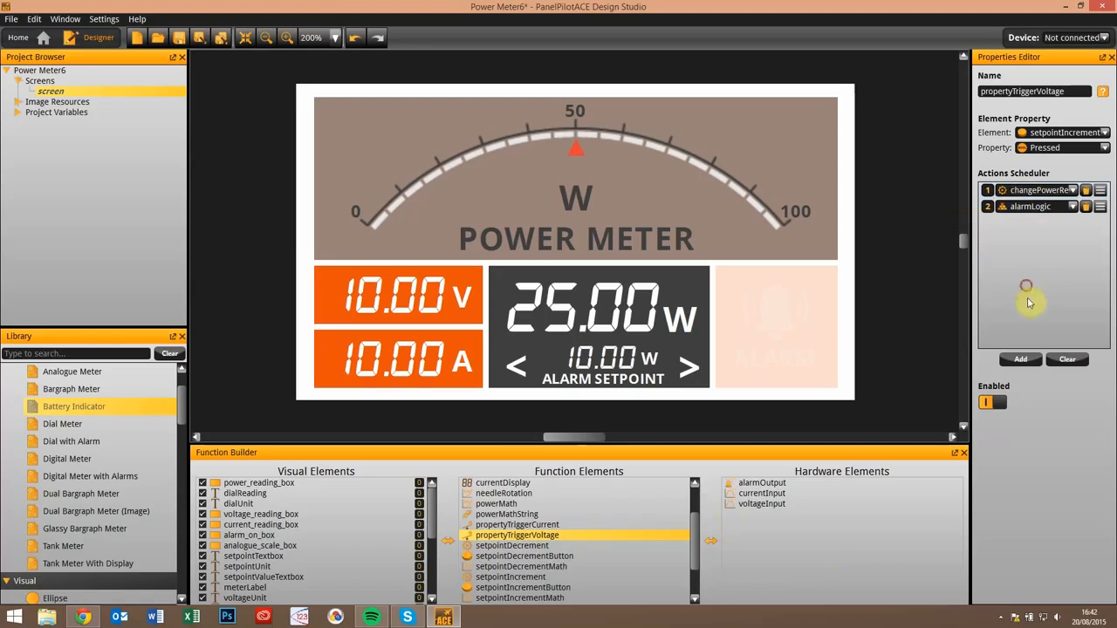
{"action": "left_click", "coordinate": [1022, 359]}
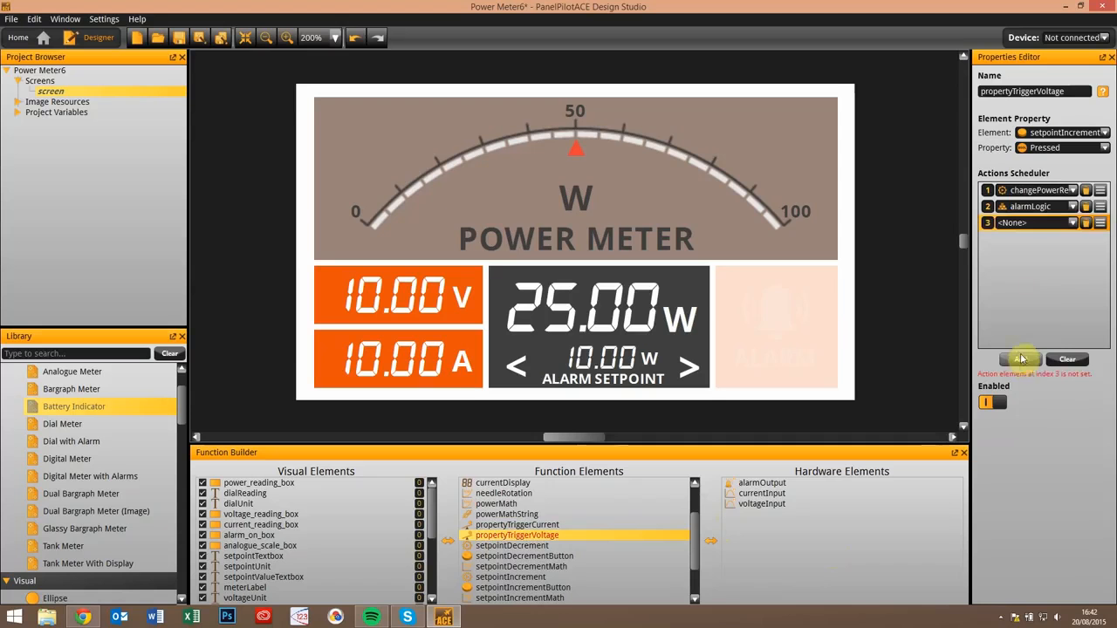
{"action": "left_click", "coordinate": [1046, 310]}
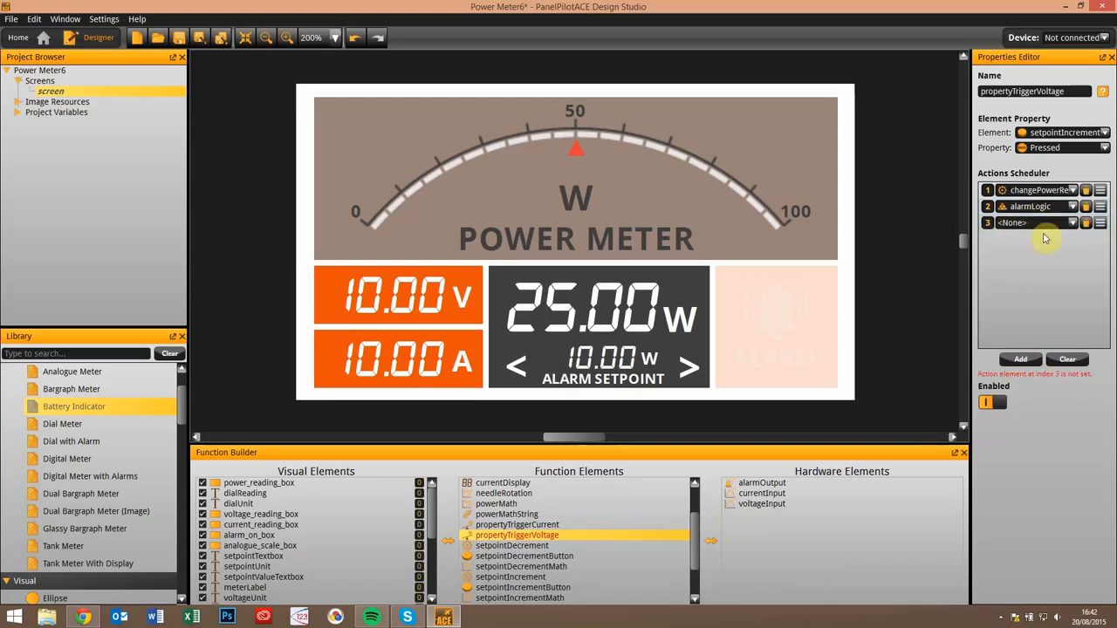
{"action": "left_click", "coordinate": [1085, 222]}
Examine alarmLogic's logical actions and the elements available as its default action.
{"action": "scroll", "coordinate": [636, 516], "scroll_direction": "up", "scroll_amount": 2}
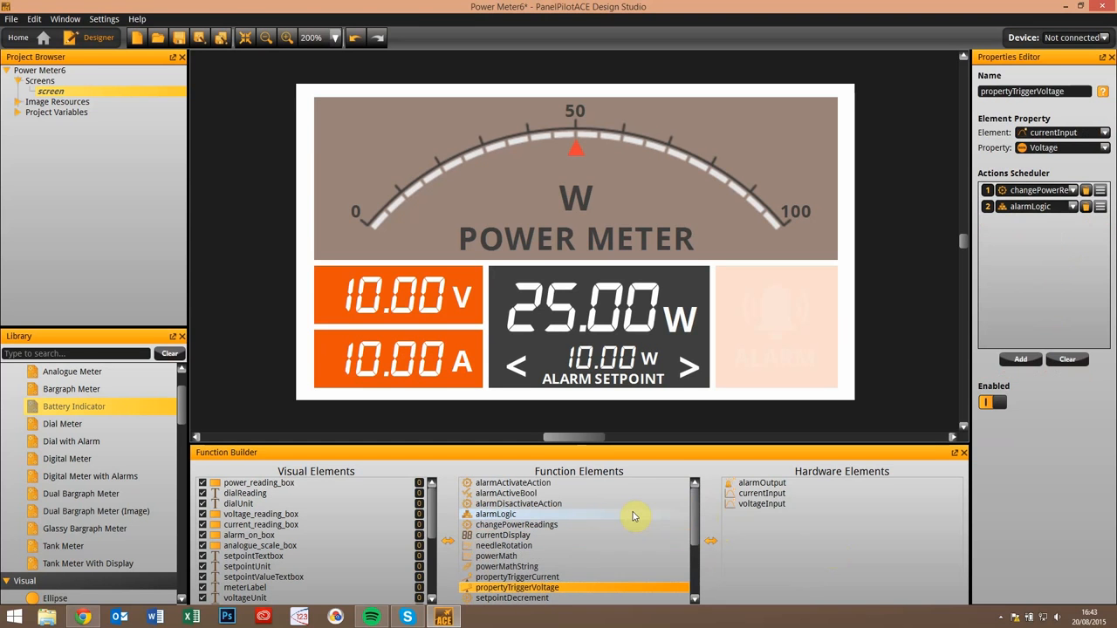
{"action": "left_click", "coordinate": [514, 516]}
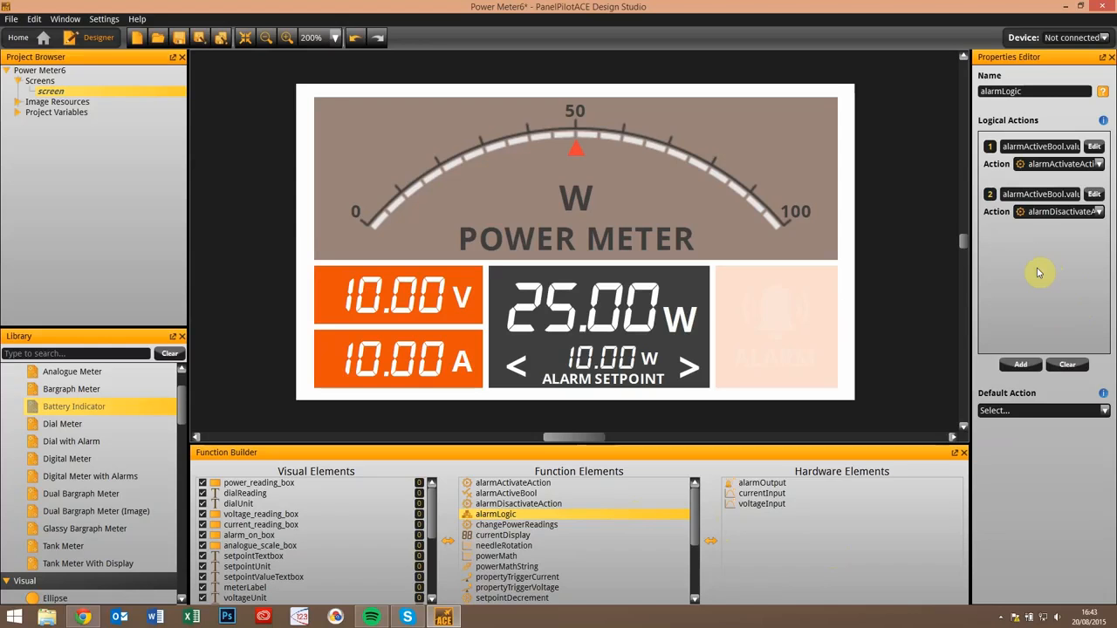
{"action": "left_click", "coordinate": [1058, 412]}
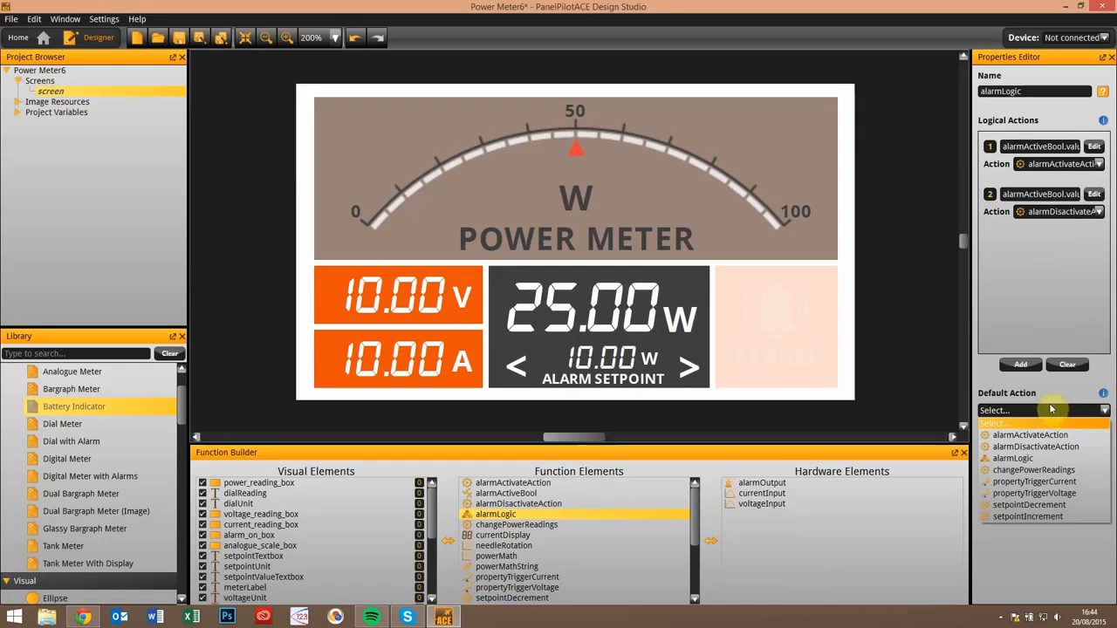
{"action": "left_click", "coordinate": [1047, 412]}
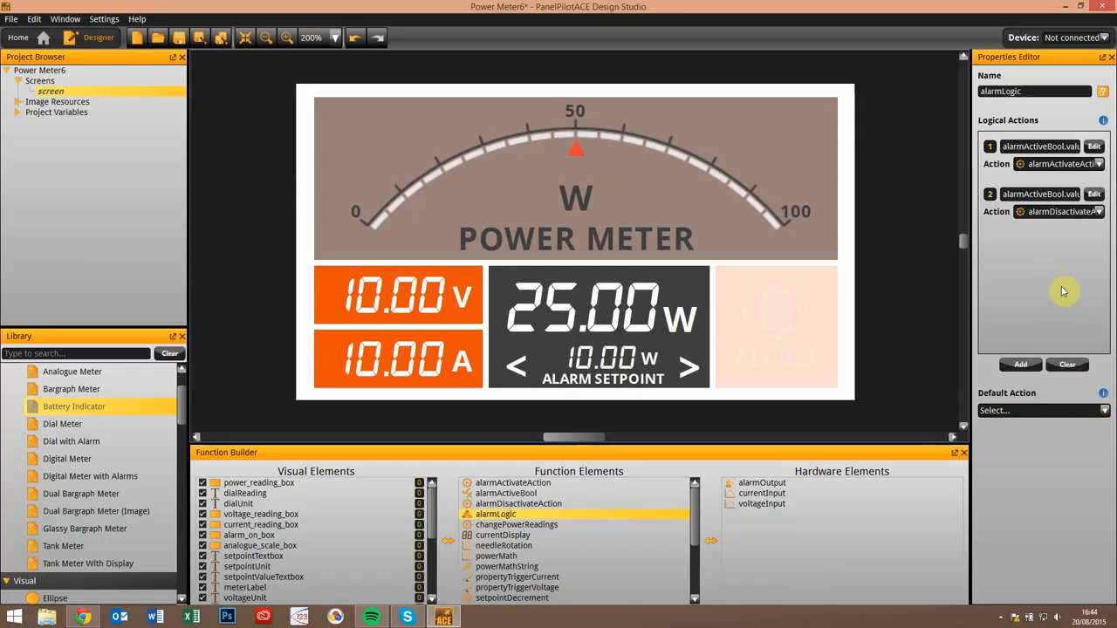
Deselect alarmLogic and look through the meter, visual and function elements offered in the library.
{"action": "right_click", "coordinate": [930, 311]}
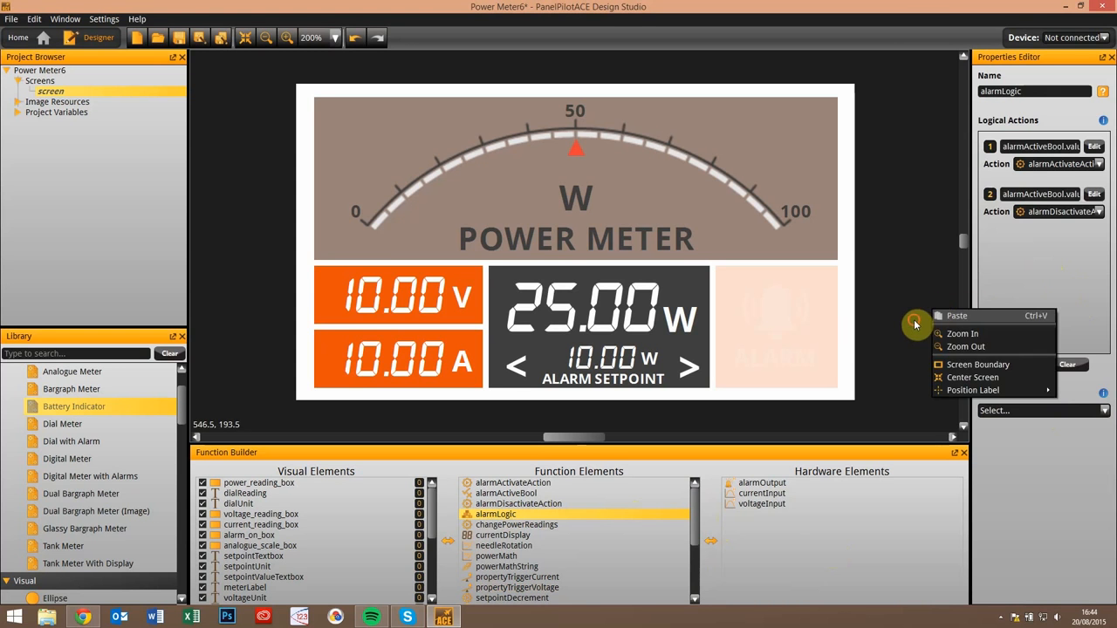
{"action": "left_click", "coordinate": [915, 324]}
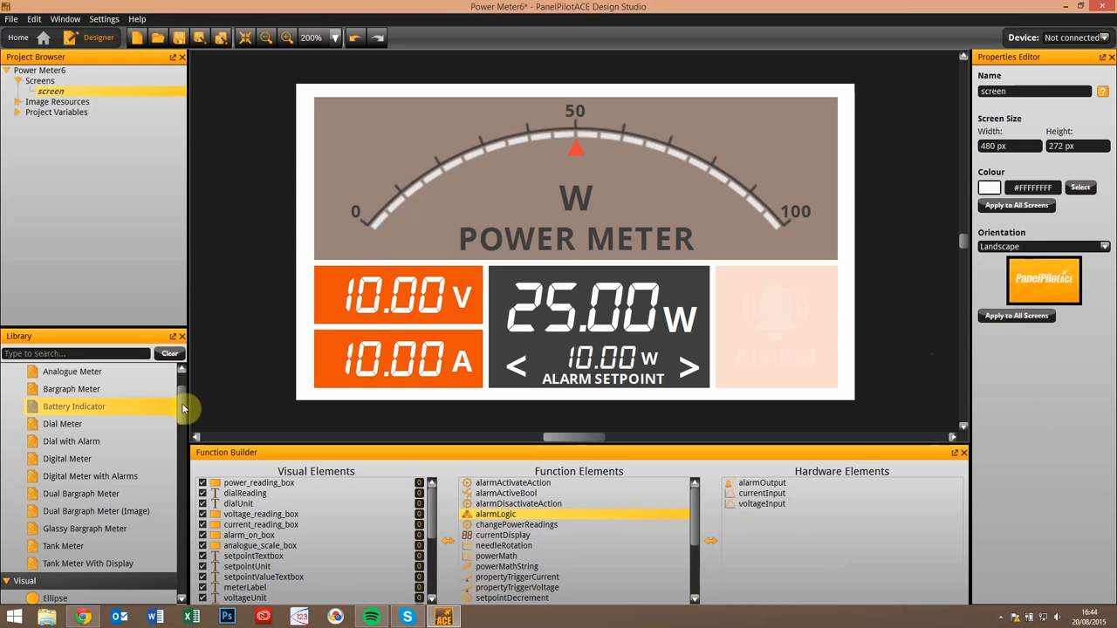
{"action": "left_click_drag", "start_coordinate": [183, 407], "coordinate": [181, 497]}
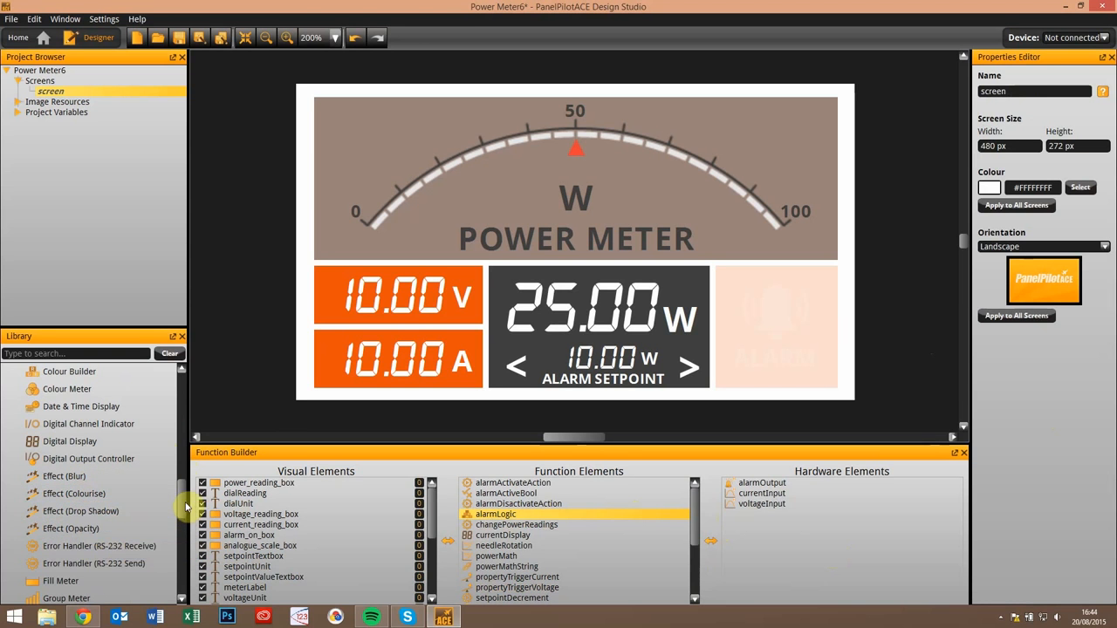
{"action": "scroll", "coordinate": [185, 501], "scroll_direction": "up", "scroll_amount": 3}
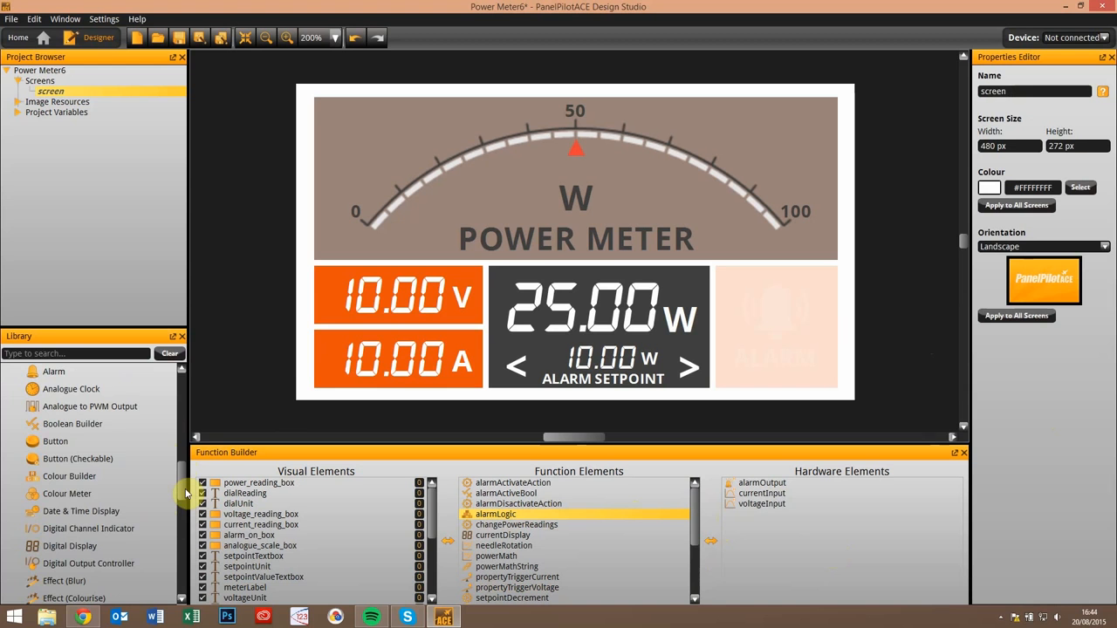
{"action": "left_click_drag", "start_coordinate": [185, 493], "coordinate": [180, 408]}
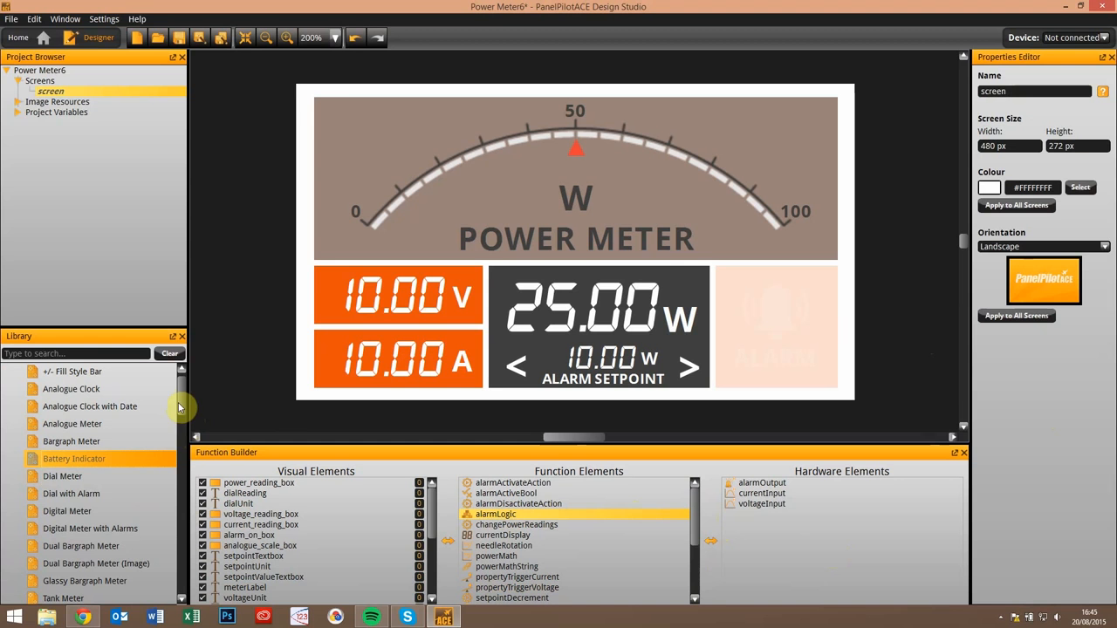
Close the Power Meter6 project without saving its changes.
{"action": "left_click", "coordinate": [11, 18]}
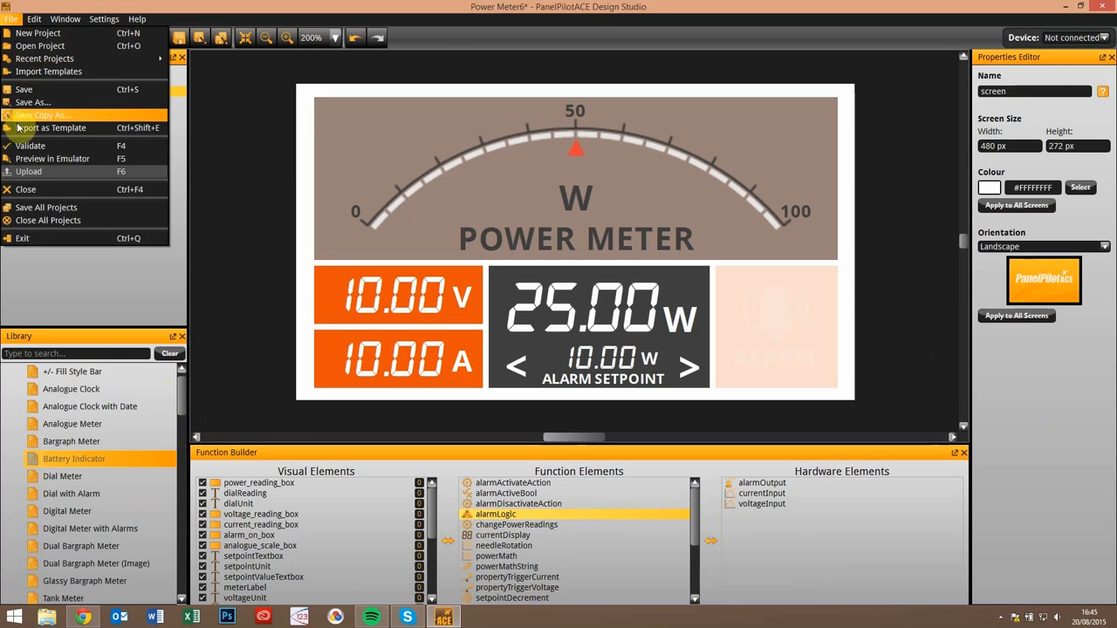
{"action": "left_click", "coordinate": [26, 189]}
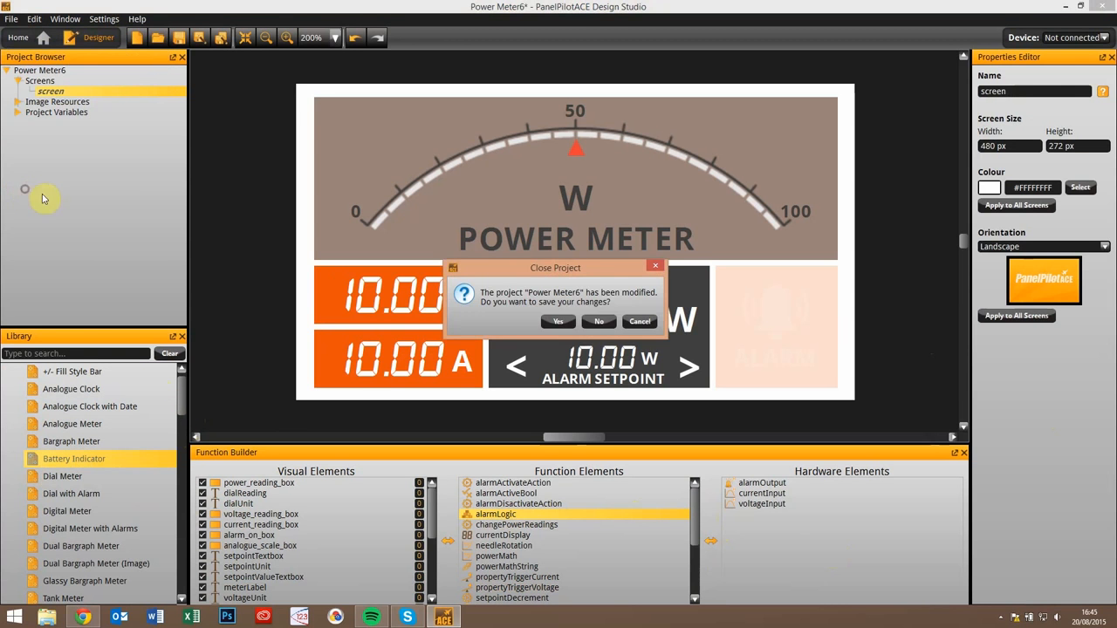
{"action": "left_click", "coordinate": [598, 321]}
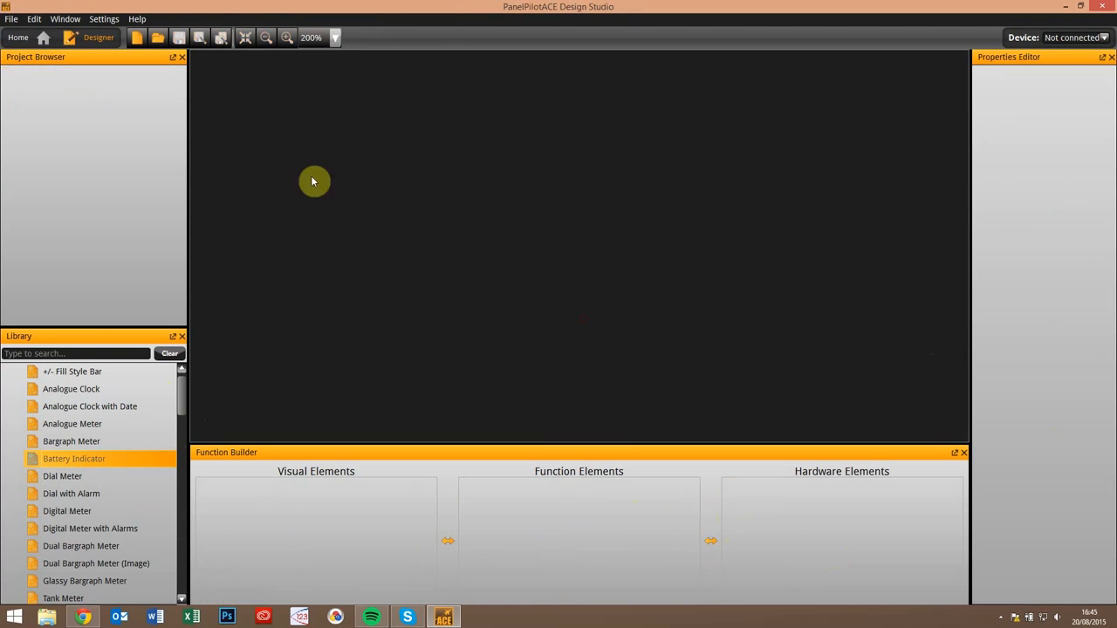
Create a new project named Project107 for the SGD 43-A device model.
{"action": "left_click", "coordinate": [11, 21]}
{"action": "left_click", "coordinate": [25, 43]}
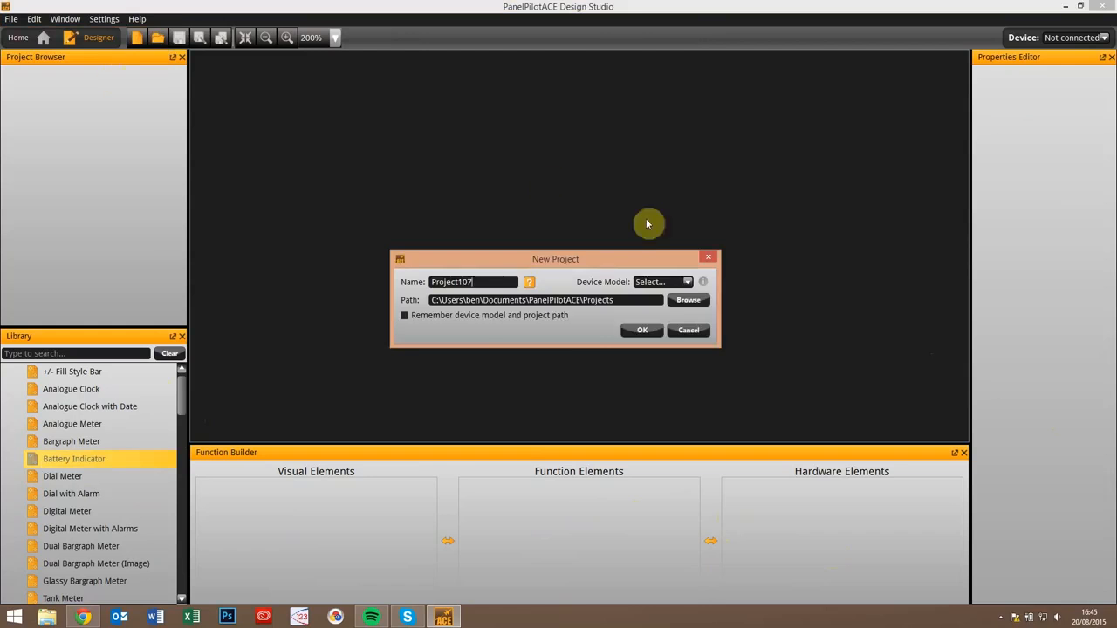
{"action": "left_click", "coordinate": [641, 336]}
{"action": "left_click", "coordinate": [662, 281]}
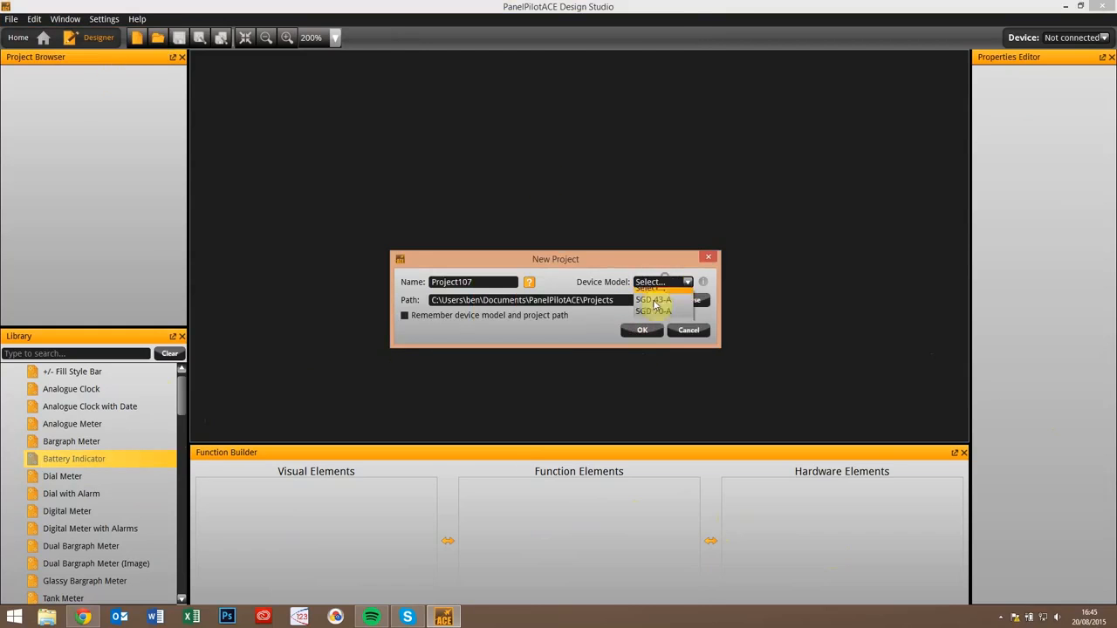
{"action": "left_click", "coordinate": [646, 311]}
{"action": "left_click", "coordinate": [643, 330]}
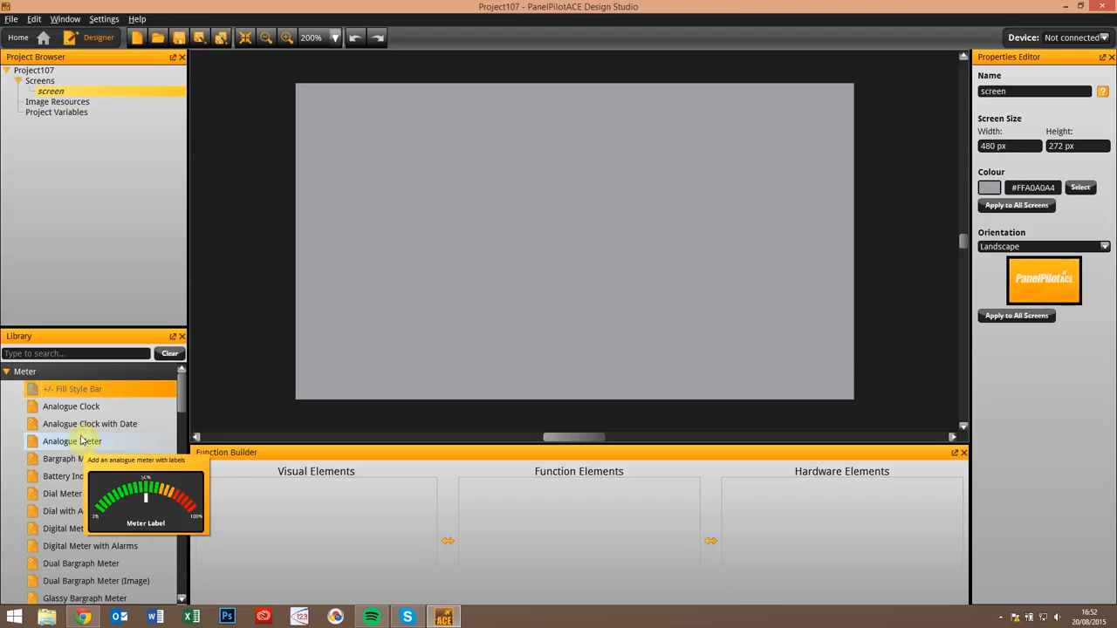
Add a +/- Fill Style Bar to the screen and move all its parts down near the lower edge, at about X 243, Y 215 px.
{"action": "double_click", "coordinate": [79, 392]}
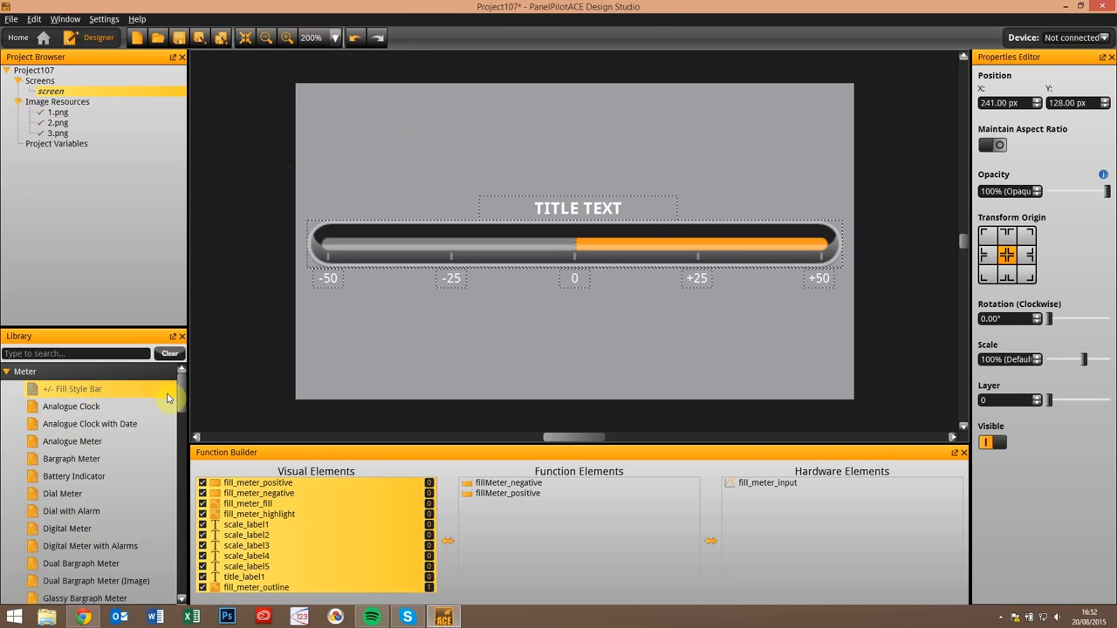
{"action": "left_click_drag", "start_coordinate": [294, 173], "coordinate": [907, 346]}
{"action": "left_click_drag", "start_coordinate": [798, 250], "coordinate": [801, 351]}
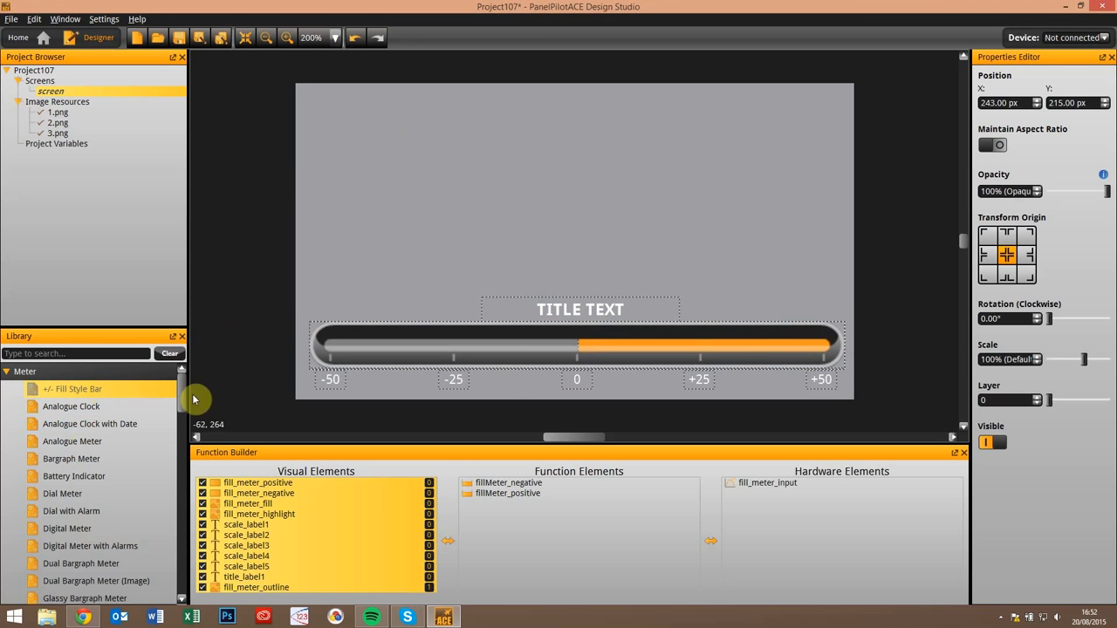
Add a Battery Indicator in the design's upper-right corner and a Tank Meter With Display at its centre.
{"action": "mouse_move", "coordinate": [180, 402]}
{"action": "left_mouse_down"}
{"action": "mouse_move", "coordinate": [179, 434]}
{"action": "mouse_move", "coordinate": [179, 411]}
{"action": "left_mouse_up"}
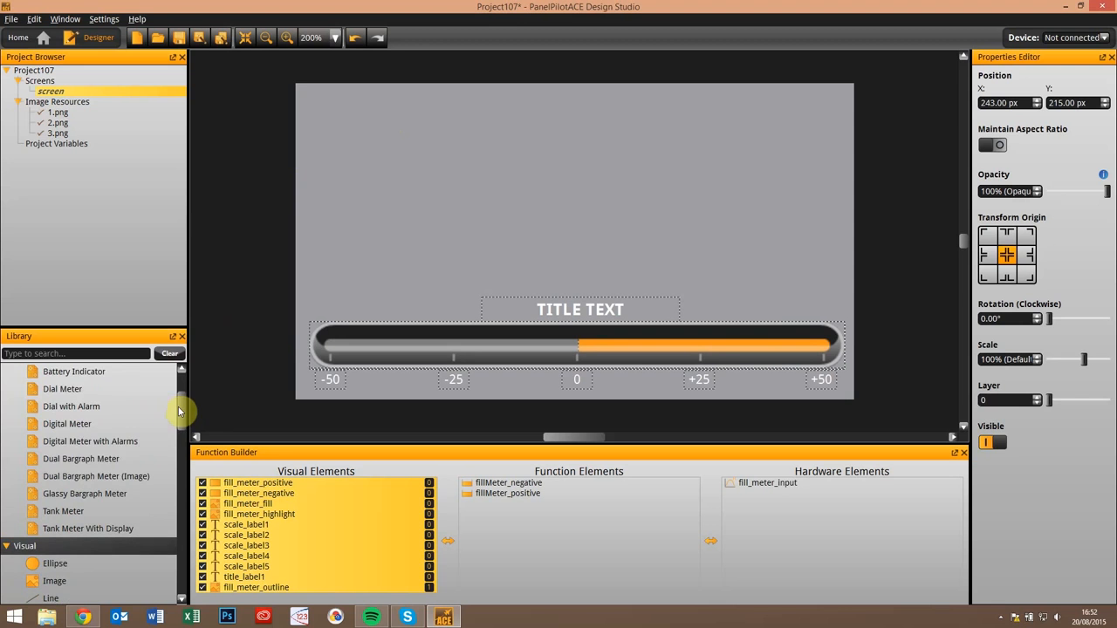
{"action": "double_click", "coordinate": [69, 372]}
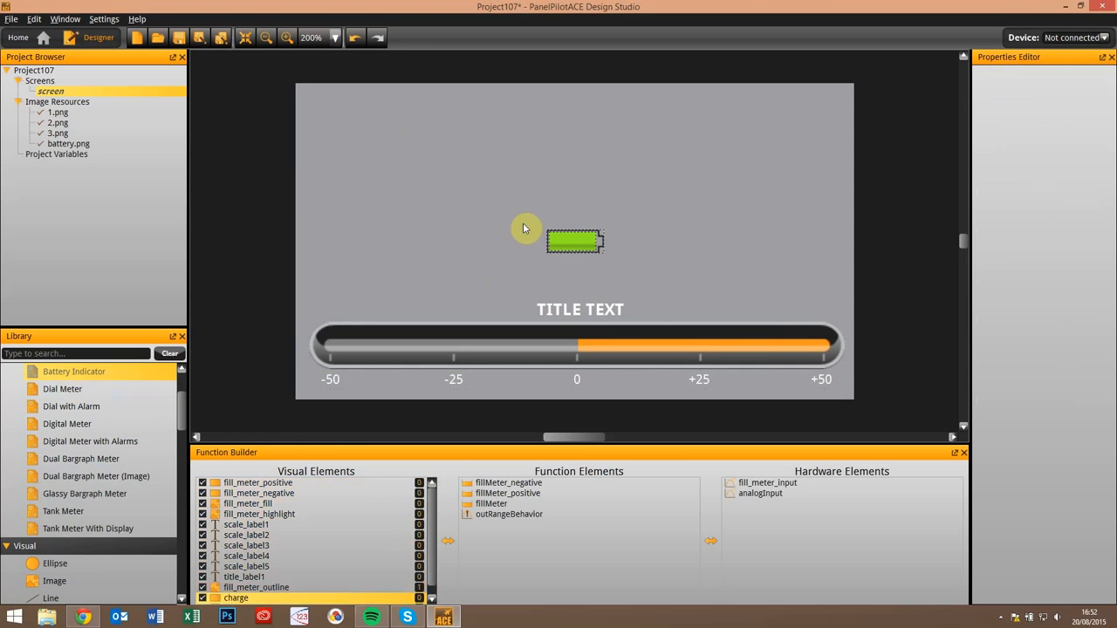
{"action": "left_click_drag", "start_coordinate": [592, 252], "coordinate": [829, 116]}
{"action": "left_click", "coordinate": [814, 138]}
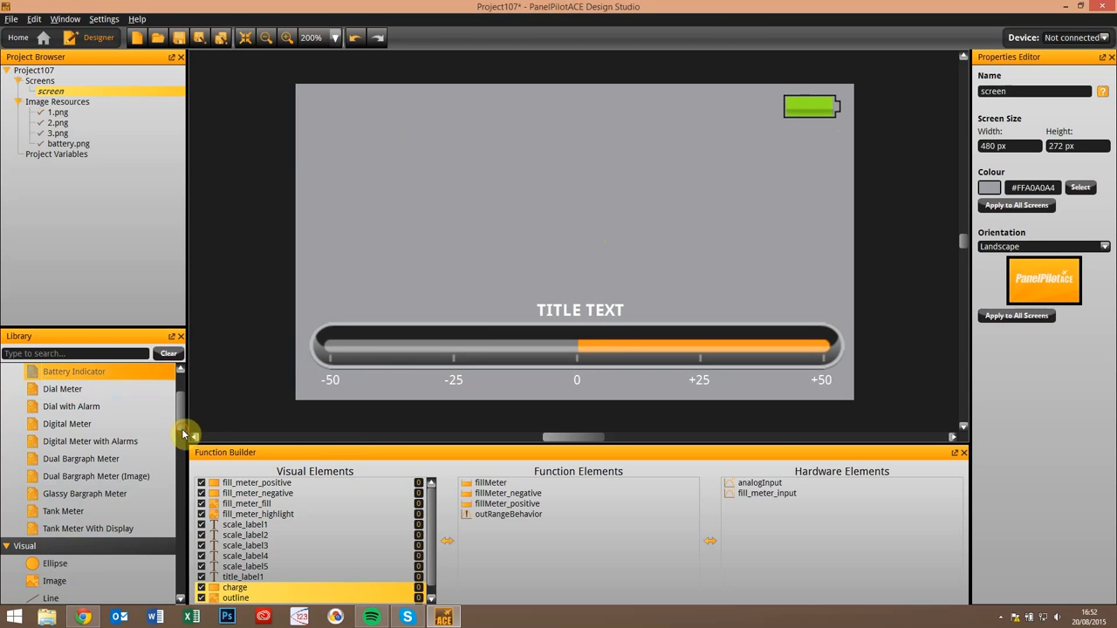
{"action": "scroll", "coordinate": [174, 437], "scroll_direction": "down", "scroll_amount": 1}
{"action": "double_click", "coordinate": [100, 493]}
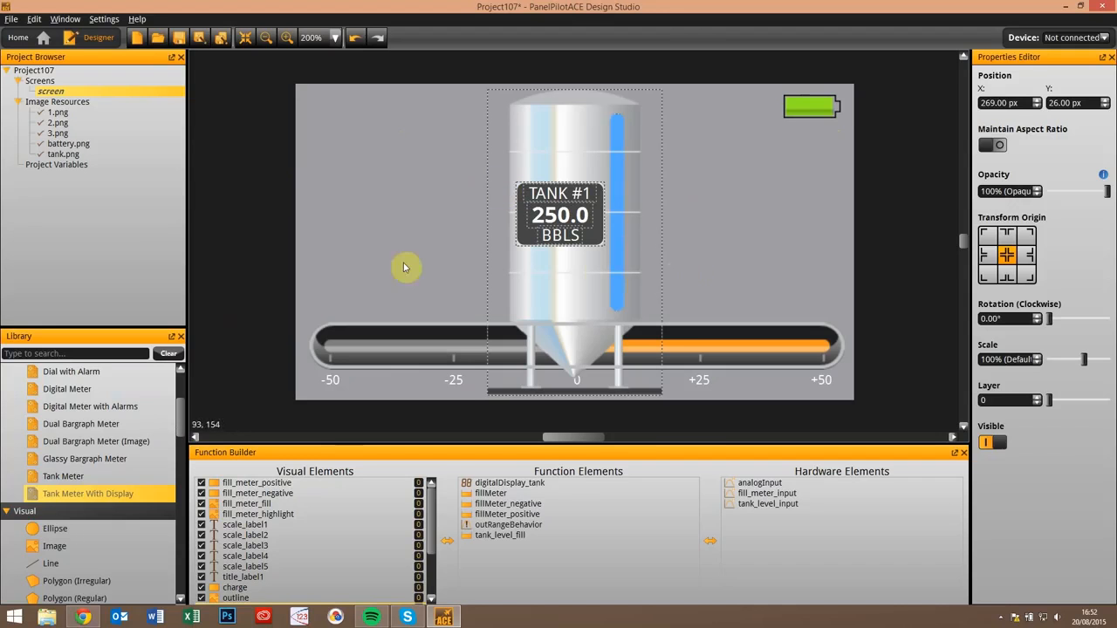
Preview the design in the emulator, vary analogue inputs 1 to 3 to about 0.99, -1.77 and 0.04 V, and close the preview.
{"action": "key", "text": "F5"}
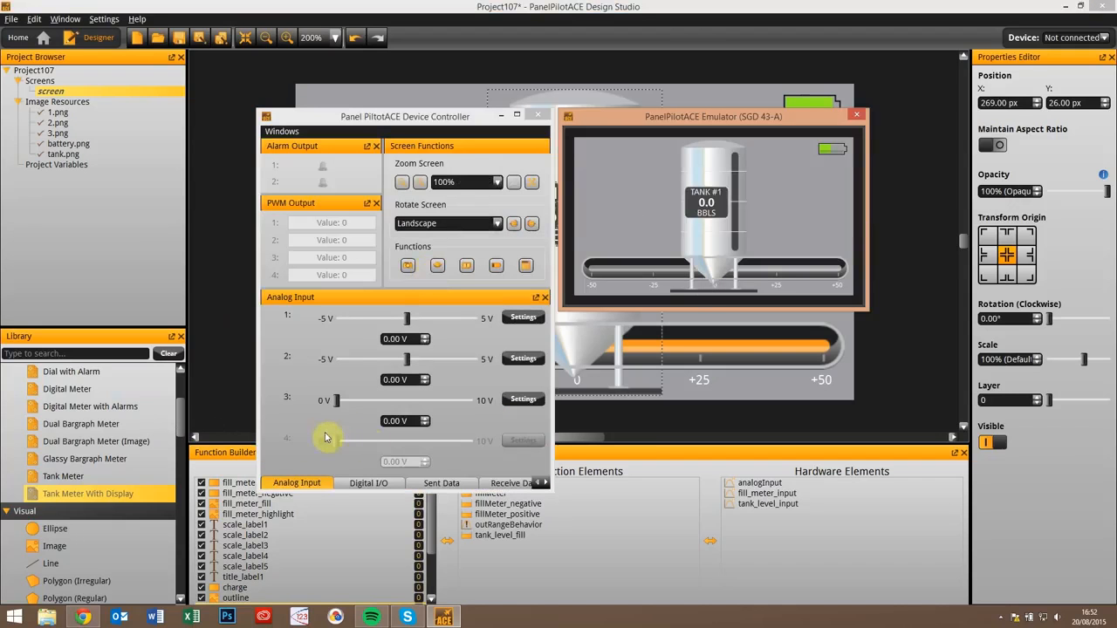
{"action": "left_click_drag", "start_coordinate": [404, 320], "coordinate": [339, 411]}
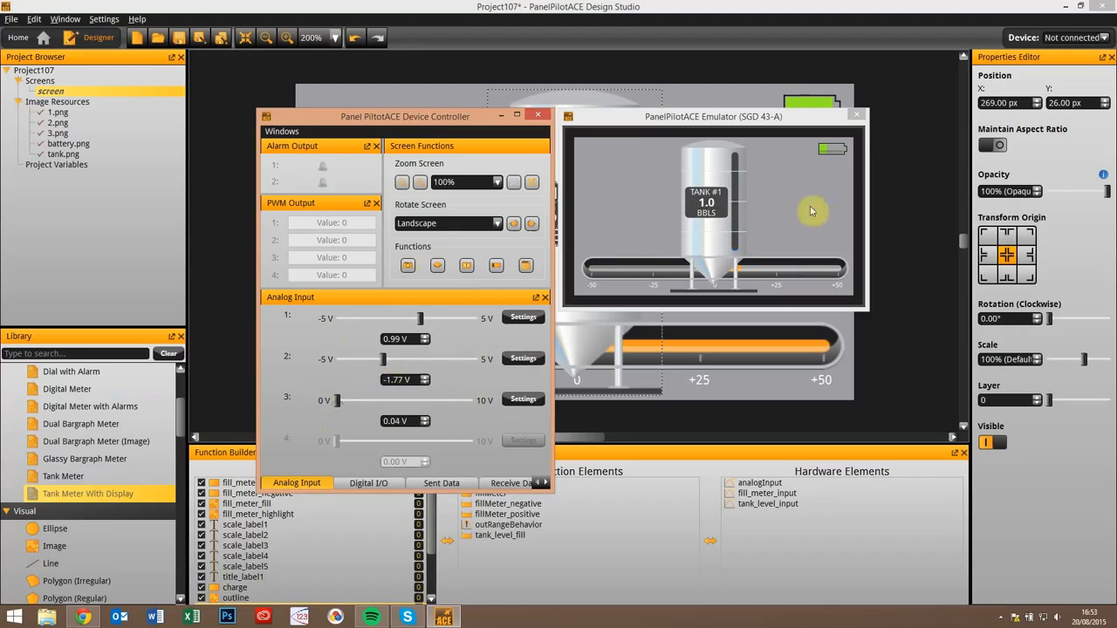
{"action": "left_click", "coordinate": [860, 116]}
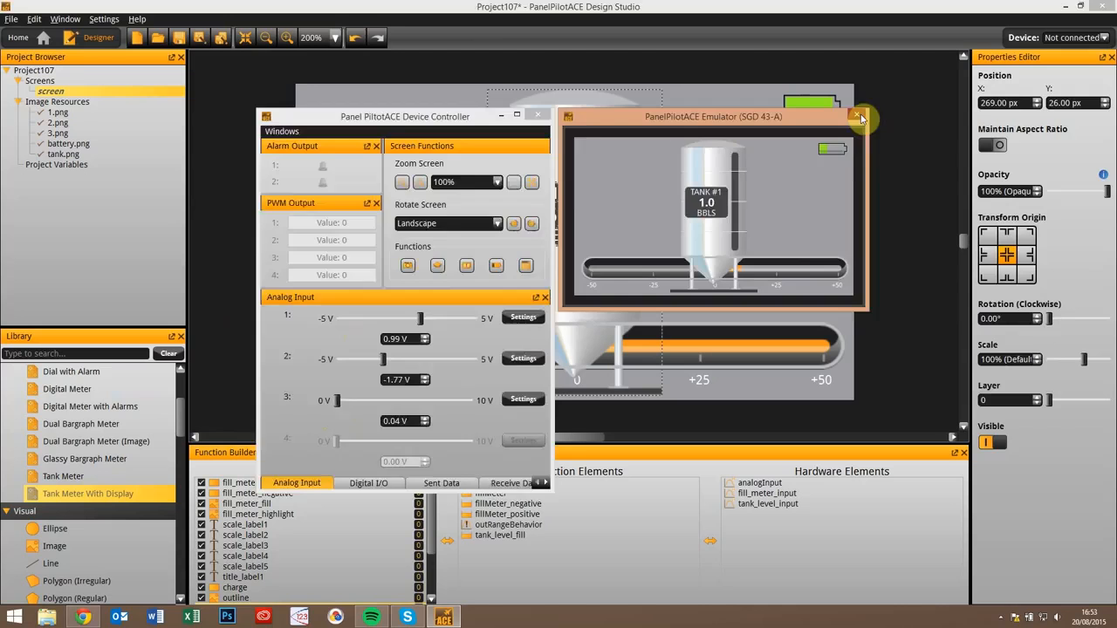
{"action": "left_click", "coordinate": [859, 117]}
{"action": "left_click", "coordinate": [246, 193]}
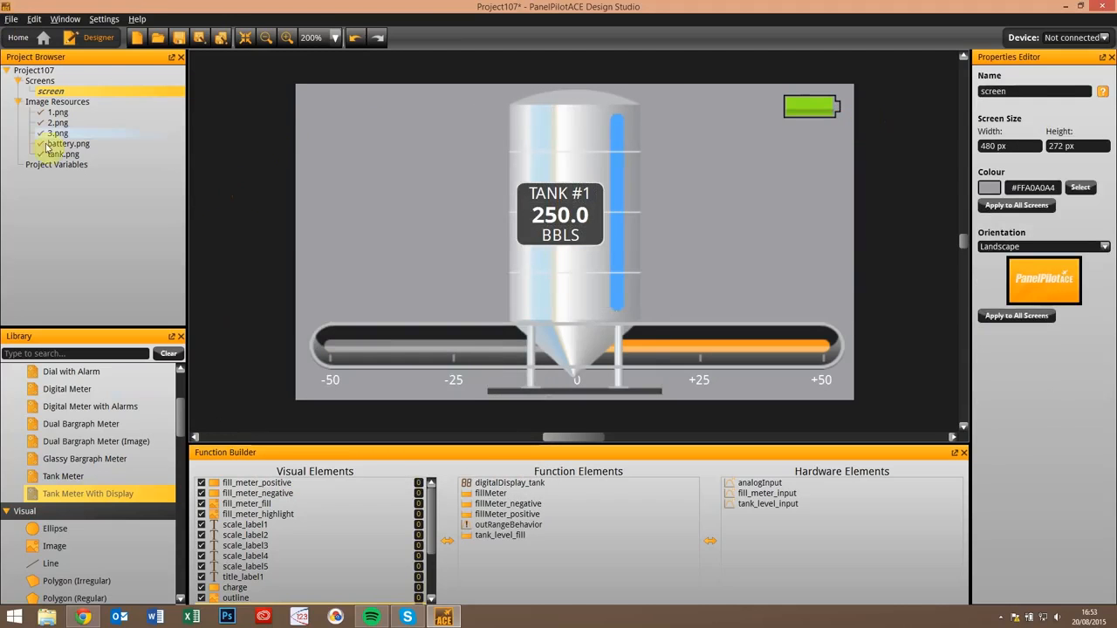
Add a number variable to the project variables and enable its Persistent option.
{"action": "right_click", "coordinate": [32, 166]}
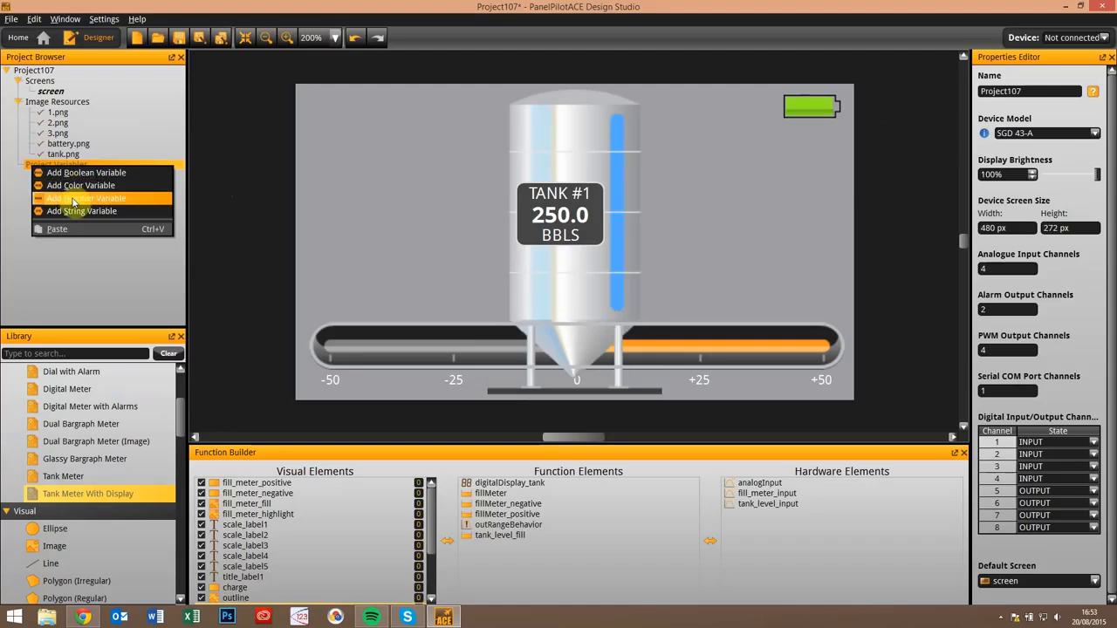
{"action": "left_click", "coordinate": [73, 199]}
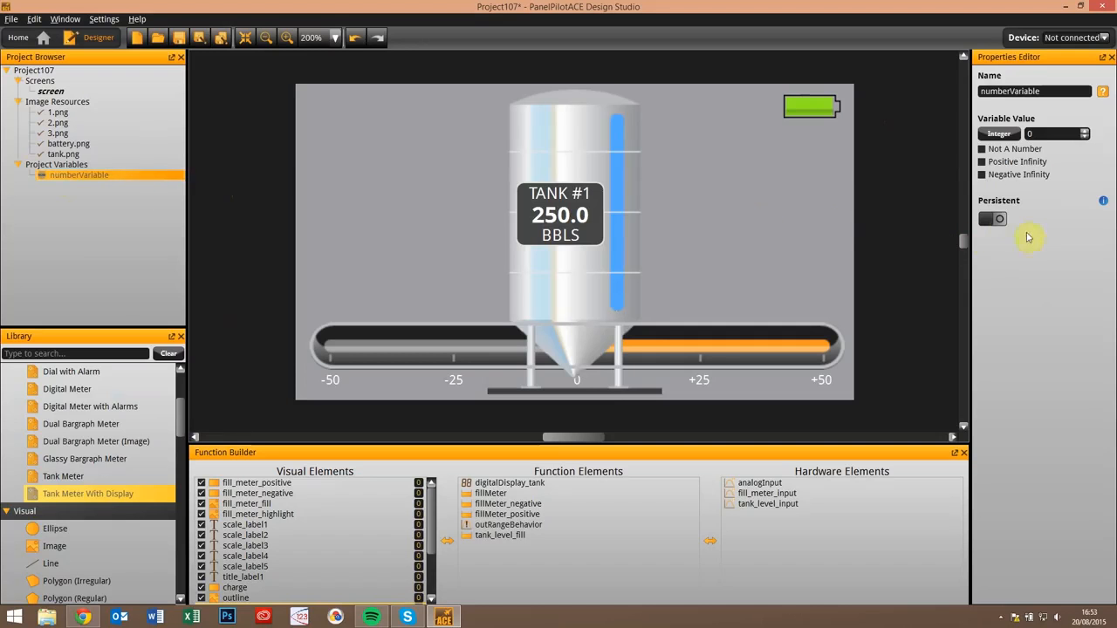
{"action": "left_click", "coordinate": [999, 222]}
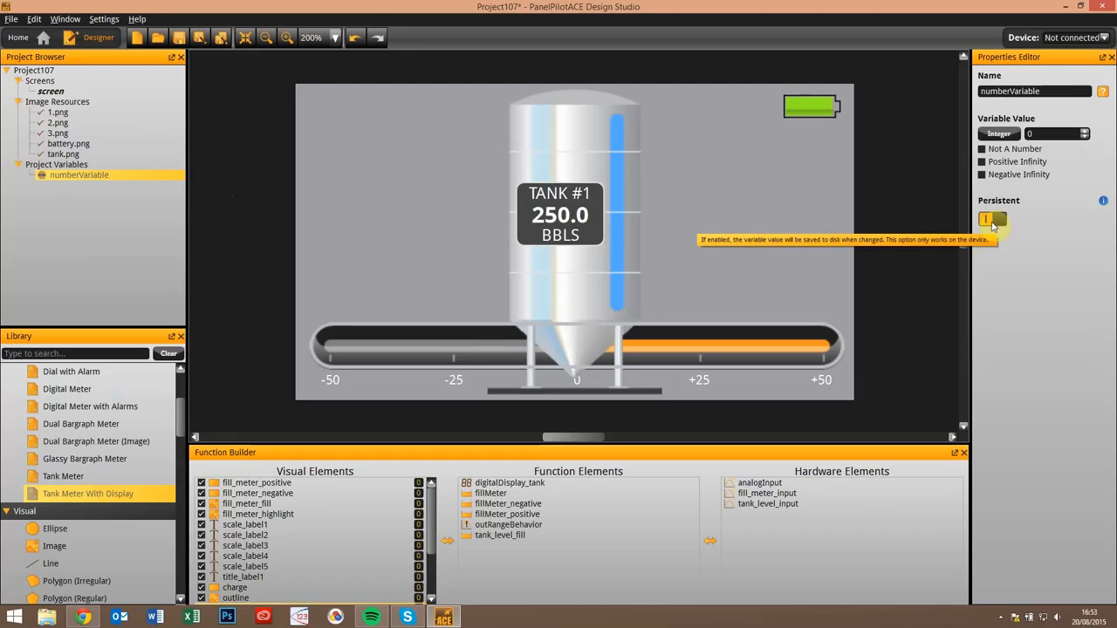
{"action": "left_click", "coordinate": [992, 226]}
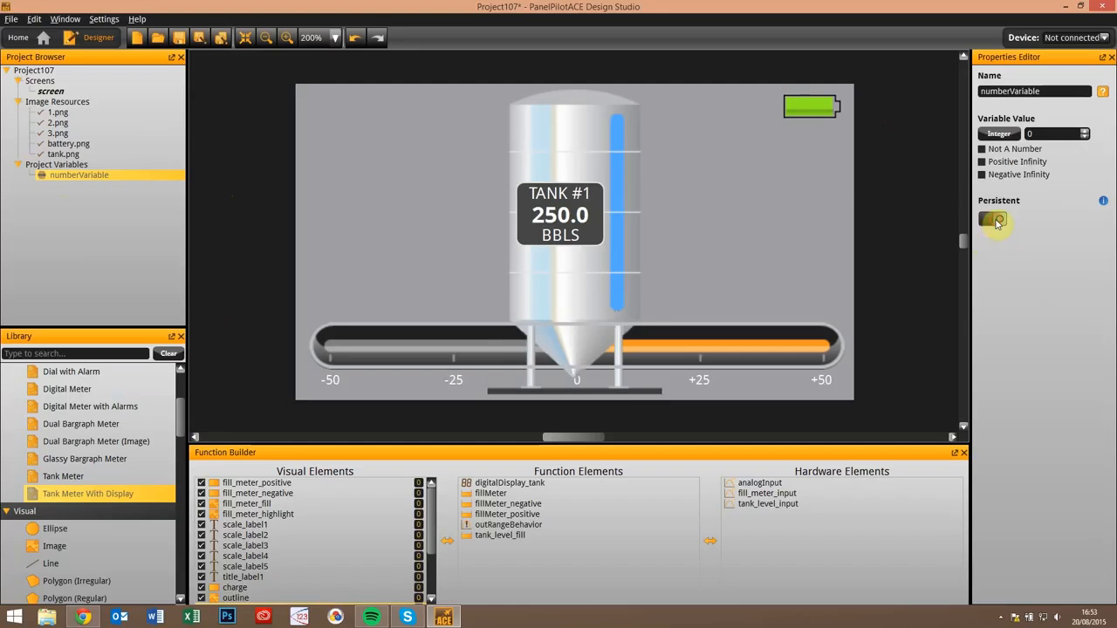
{"action": "left_click", "coordinate": [997, 224]}
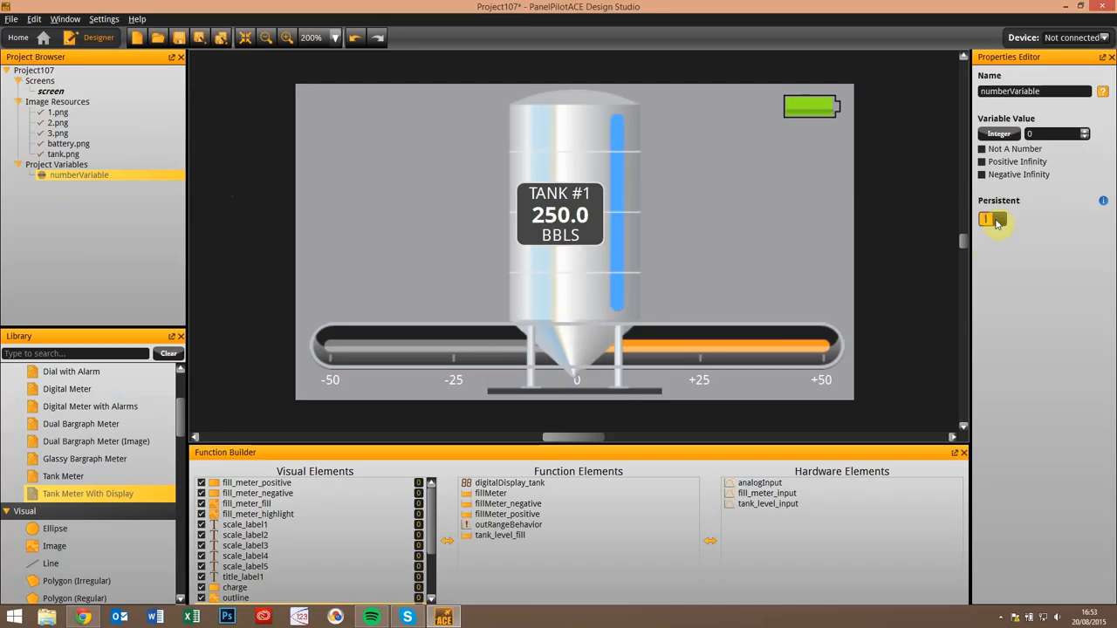